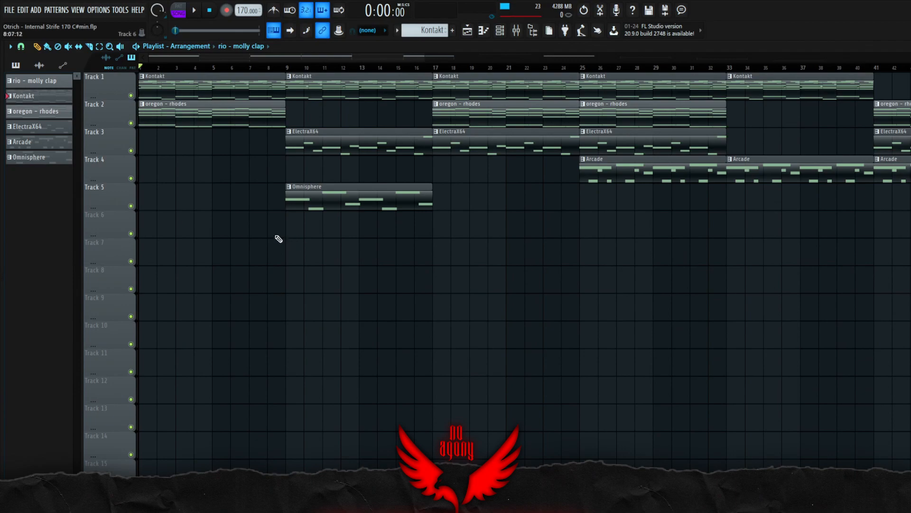
# - Play the arrangement from the beginning while surveying the clips on all five tracks
pyautogui.scroll(-2, 328, 293)
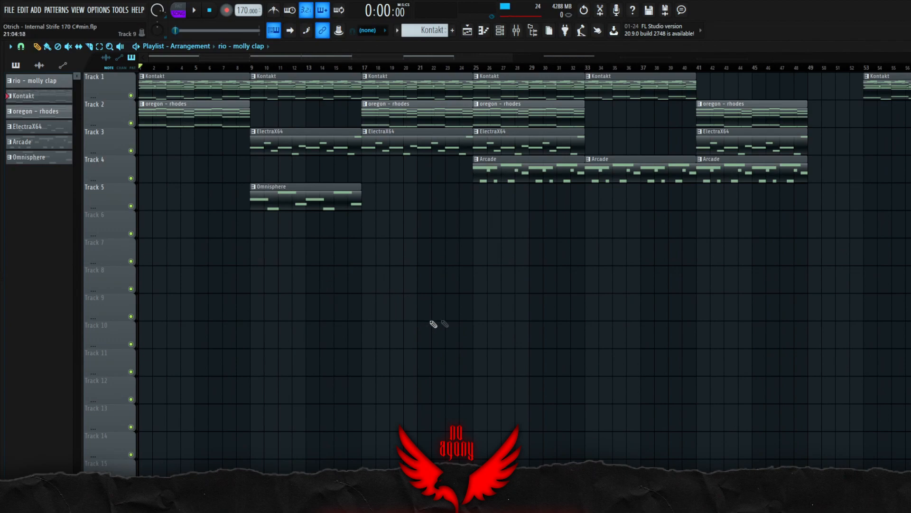
pyautogui.scroll(-3, 403, 318)
pyautogui.press('space')
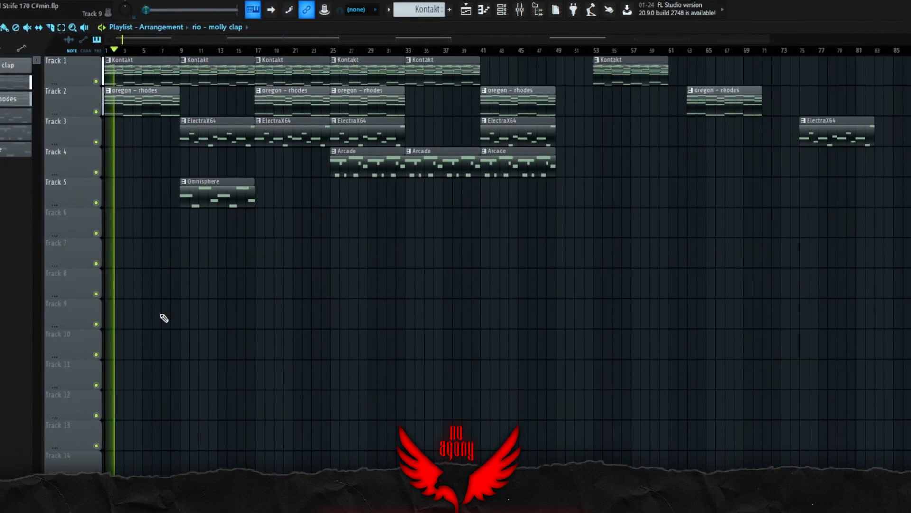
pyautogui.scroll(2, 115, 304)
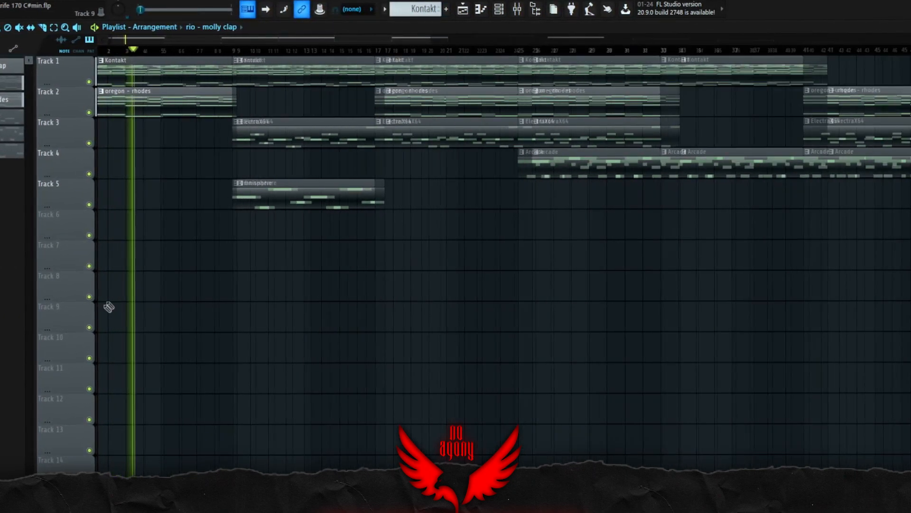
pyautogui.click(241, 27)
pyautogui.click(273, 59)
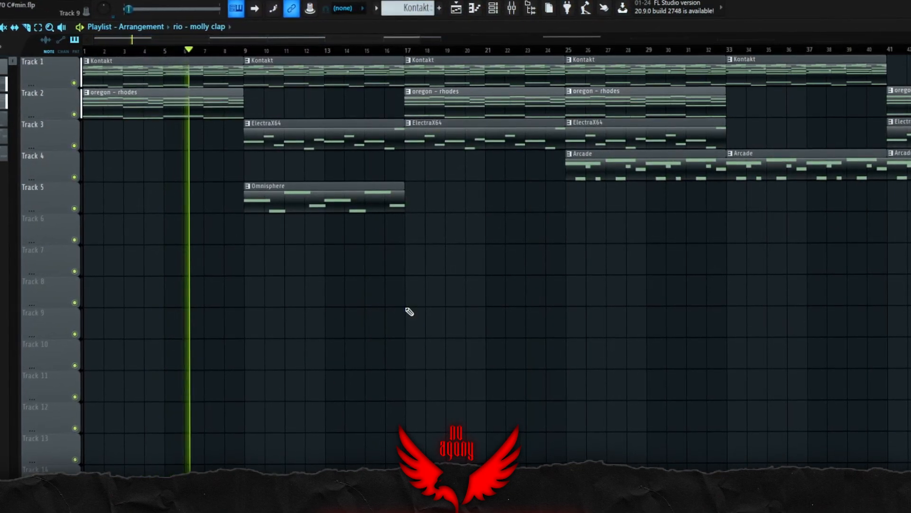
pyautogui.scroll(-3, 409, 311)
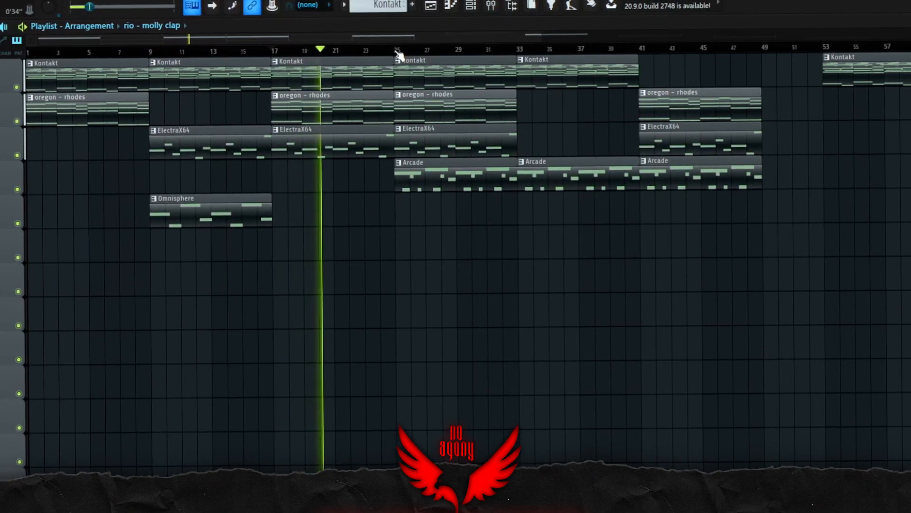
# - Skip playback ahead to bar 25, listen to the Arcade section, and stop
pyautogui.click(399, 51)
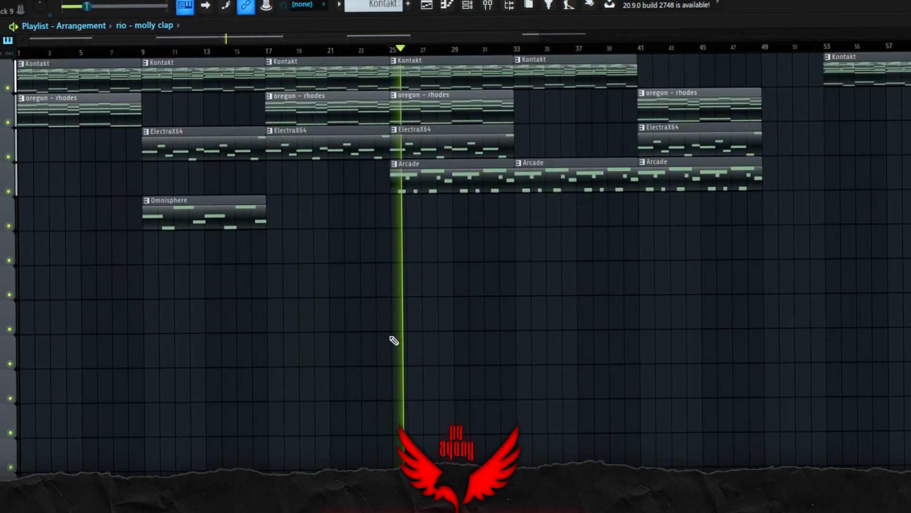
pyautogui.scroll(-3, 389, 341)
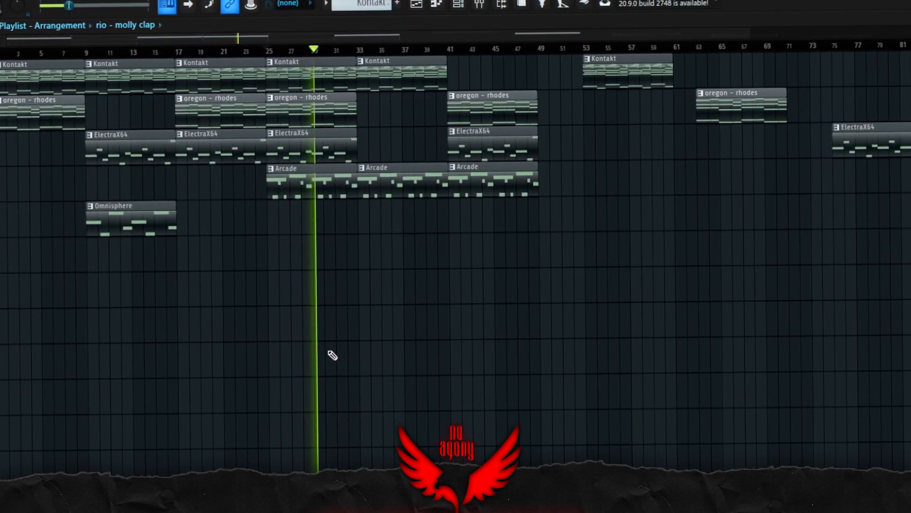
pyautogui.press('space')
pyautogui.scroll(3, 183, 56)
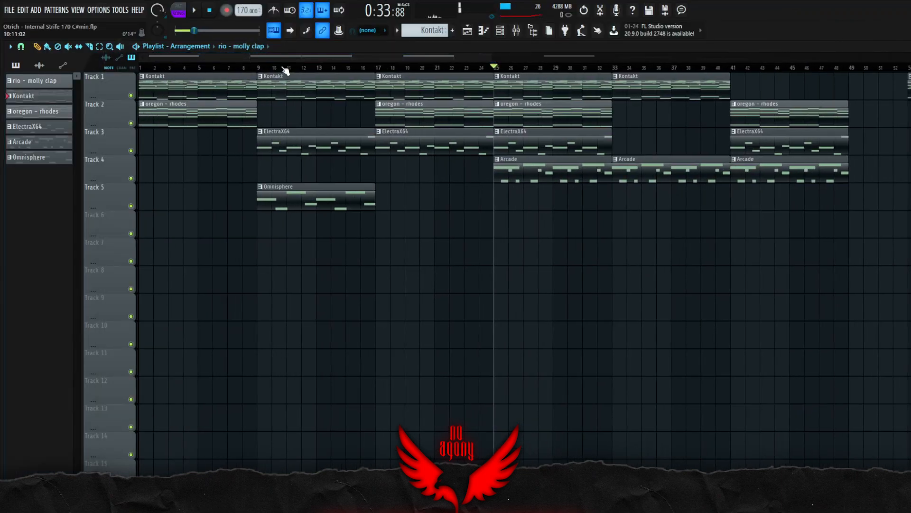
# - Return the playhead to the start and highlight the clips on Tracks 1 to 5 through about bar 37
pyautogui.click(140, 66)
pyautogui.moveTo(675, 292); pyautogui.dragTo(138, 57)
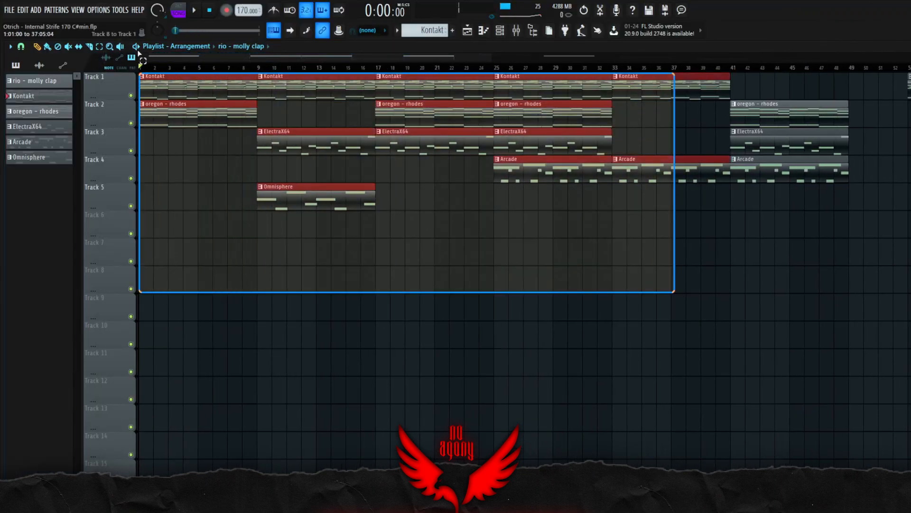
pyautogui.keyDown('ctrl'); pyautogui.click(378, 280); pyautogui.keyUp('ctrl')
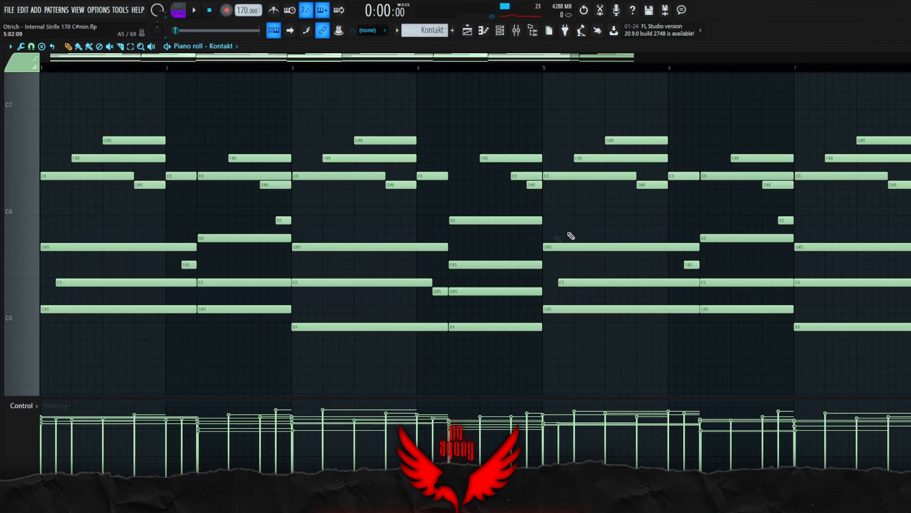
# - Draw trial notes D#5, F#5, A5, B5 and C#6 over the first chord in the Kontakt pattern
pyautogui.scroll(2, 61, 305)
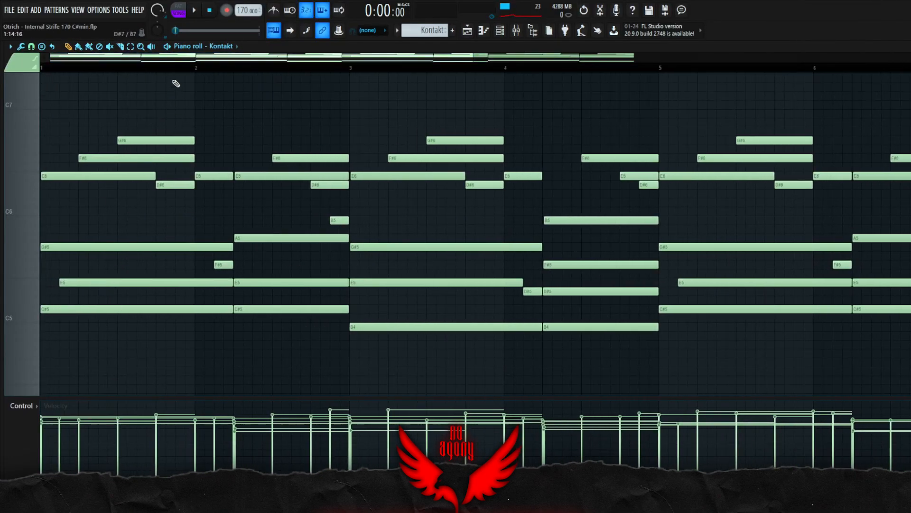
pyautogui.scroll(-2, 230, 196)
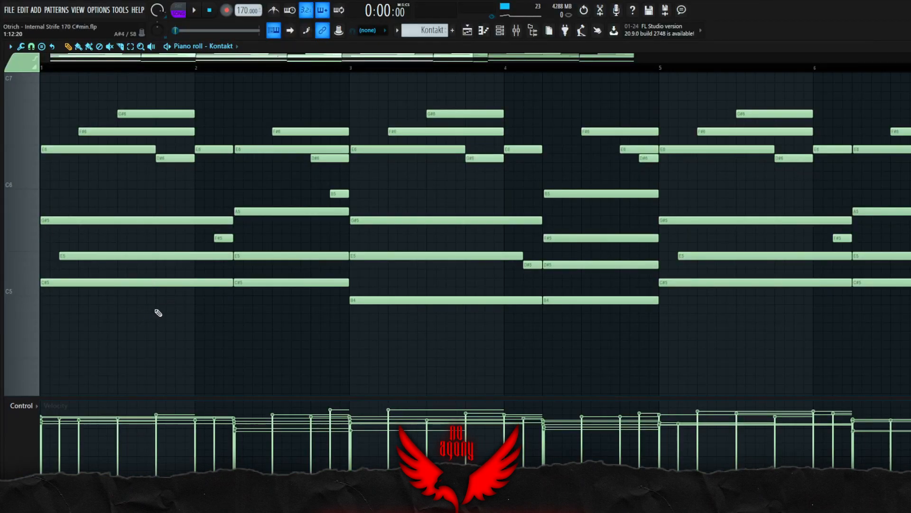
pyautogui.moveTo(168, 321); pyautogui.dragTo(95, 182)
pyautogui.keyDown('ctrl'); pyautogui.click(57, 291); pyautogui.keyUp('ctrl')
pyautogui.click(89, 264)
pyautogui.click(83, 238)
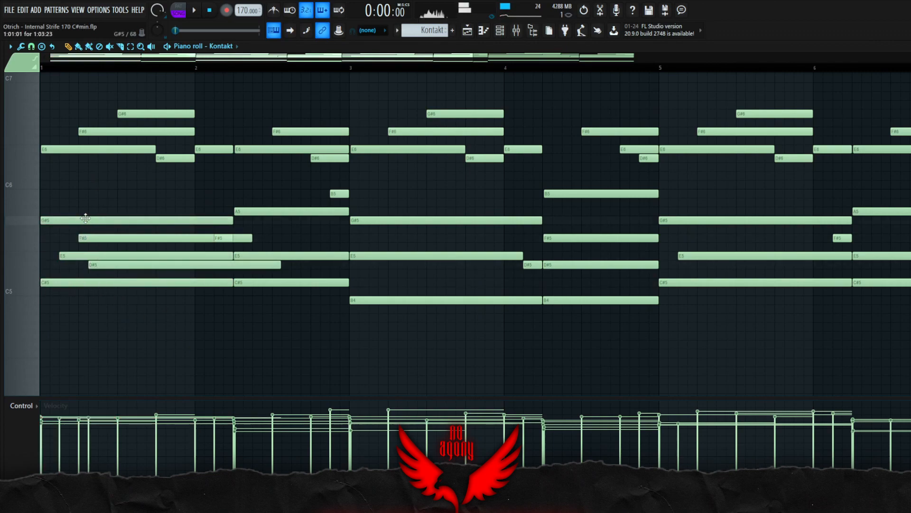
pyautogui.click(84, 211)
pyautogui.click(83, 194)
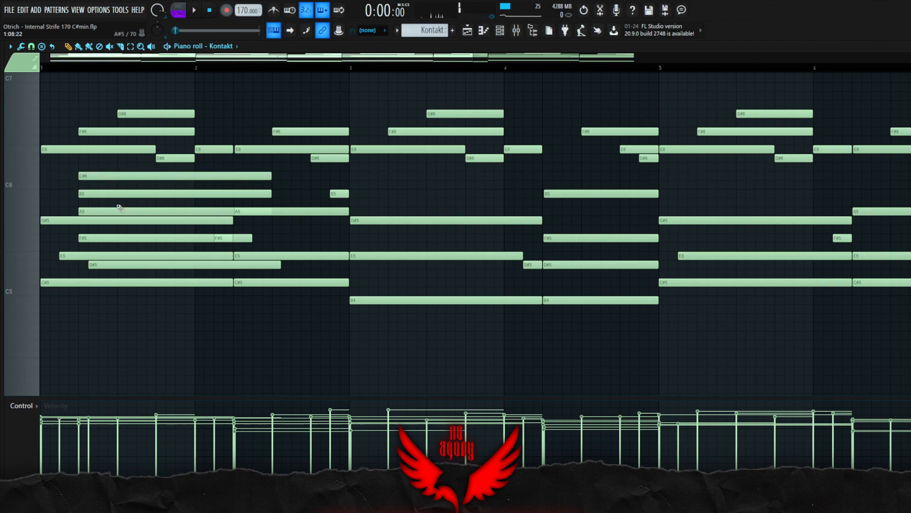
# - Delete the trial notes from the first chord of the Kontakt pattern
pyautogui.rightClick(107, 194)
pyautogui.rightClick(114, 211)
pyautogui.rightClick(133, 237)
pyautogui.rightClick(171, 265)
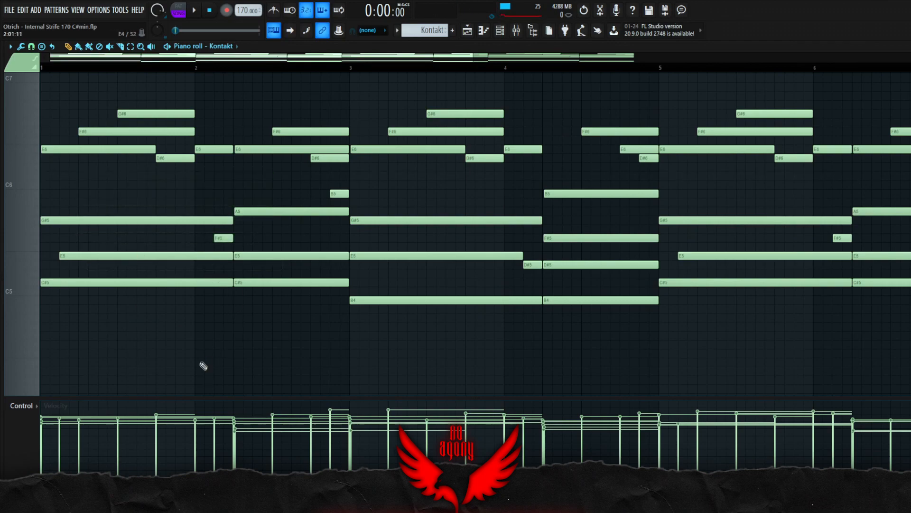
# - Audition the low A2 and E3 bass notes in the Kontakt pattern
pyautogui.scroll(-4, 183, 340)
pyautogui.scroll(-6, 140, 298)
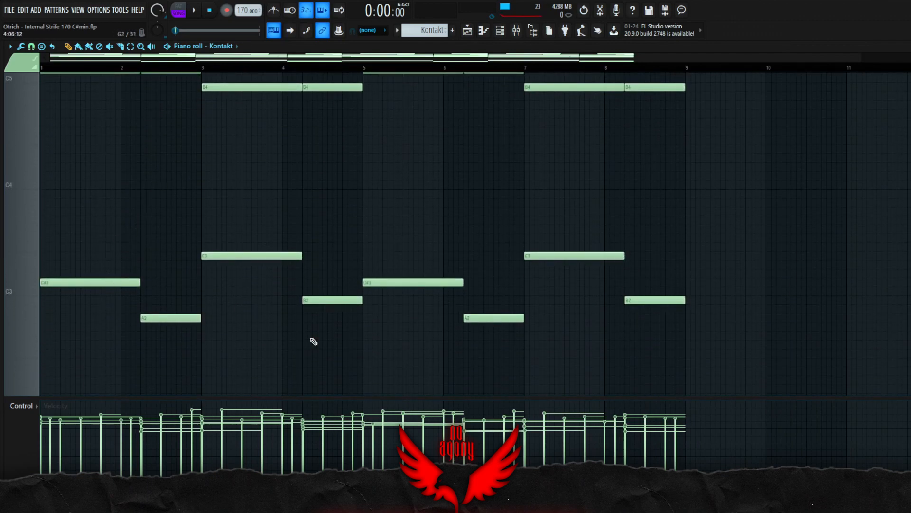
pyautogui.scroll(2, 266, 301)
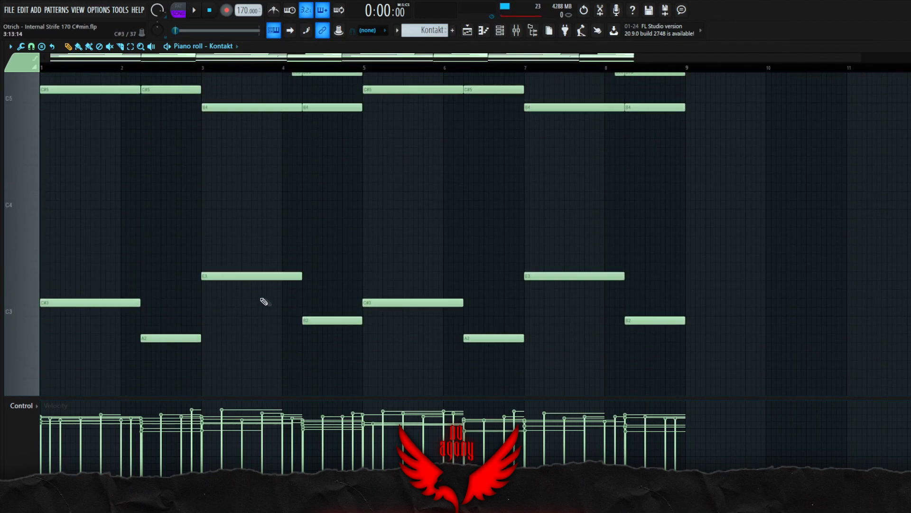
pyautogui.scroll(-2, 316, 203)
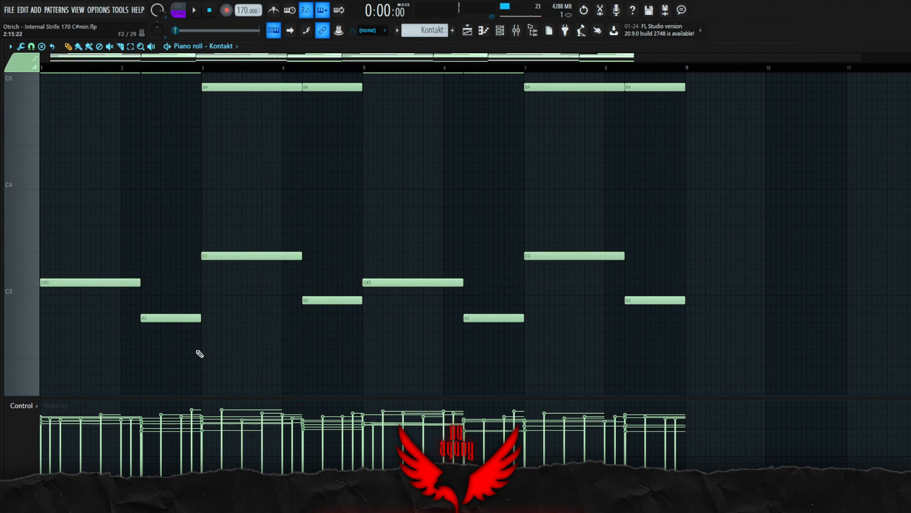
pyautogui.click(166, 320)
pyautogui.click(248, 258)
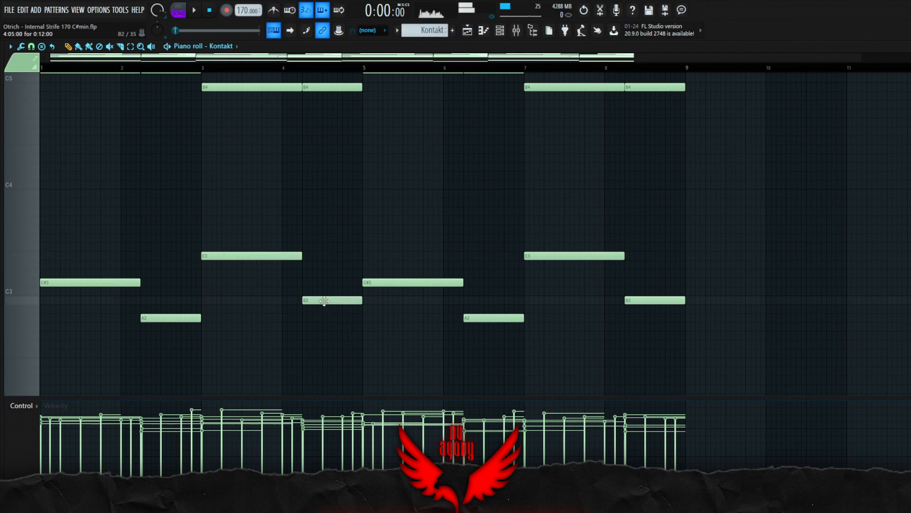
# - Examine how the bass notes line up with the chords and melody above them
pyautogui.moveTo(94, 313); pyautogui.dragTo(67, 204)
pyautogui.moveTo(343, 382); pyautogui.dragTo(192, 207)
pyautogui.click(215, 192)
pyautogui.scroll(5, 353, 246)
pyautogui.moveTo(320, 260); pyautogui.dragTo(268, 184)
pyautogui.moveTo(239, 237); pyautogui.dragTo(223, 139)
pyautogui.moveTo(183, 267); pyautogui.dragTo(153, 229)
pyautogui.scroll(1, 124, 137)
pyautogui.moveTo(244, 201)
pyautogui.mouseDown()
pyautogui.moveTo(243, 179)
pyautogui.moveTo(243, 210)
pyautogui.moveTo(243, 202)
pyautogui.mouseUp()
pyautogui.scroll(3, 214, 266)
# - Play the Kontakt pattern from the start while following its upper notes and bass line, and stop
pyautogui.press('space')
pyautogui.scroll(-4, 207, 297)
pyautogui.scroll(-1, 256, 299)
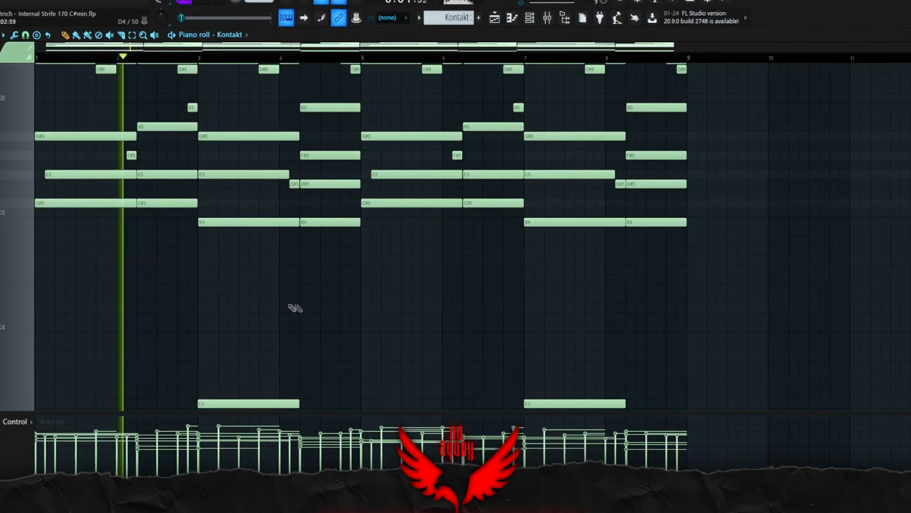
pyautogui.scroll(-3, 408, 318)
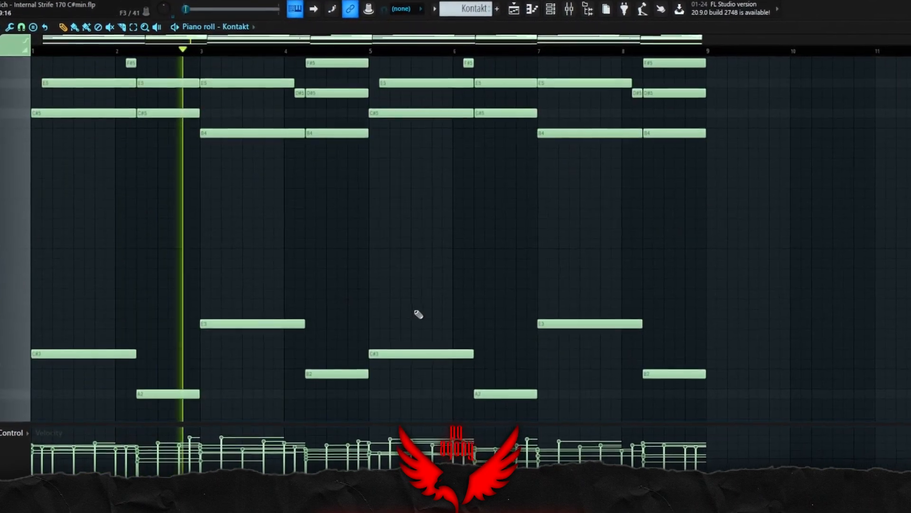
pyautogui.scroll(4, 422, 318)
pyautogui.scroll(3, 414, 324)
pyautogui.scroll(-3, 409, 325)
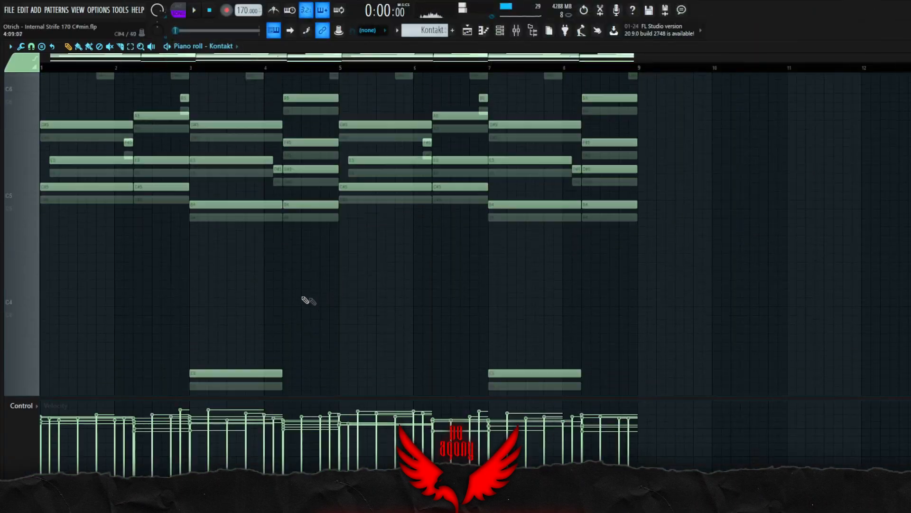
pyautogui.scroll(-4, 305, 332)
pyautogui.moveTo(315, 366); pyautogui.dragTo(88, 219)
pyautogui.hotkey('ctrl', 'd')
pyautogui.moveTo(293, 349); pyautogui.dragTo(396, 179)
pyautogui.hotkey('ctrl', 'd')
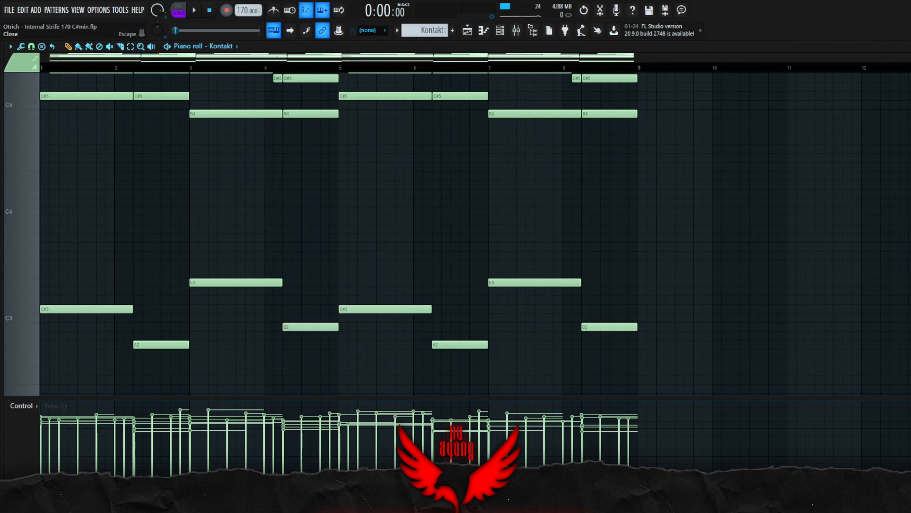
# - Add a B2 and two A2 notes around the bass line in bars 2 to 4, and shift them slightly earlier
pyautogui.scroll(-6, 122, 224)
pyautogui.scroll(2, 126, 220)
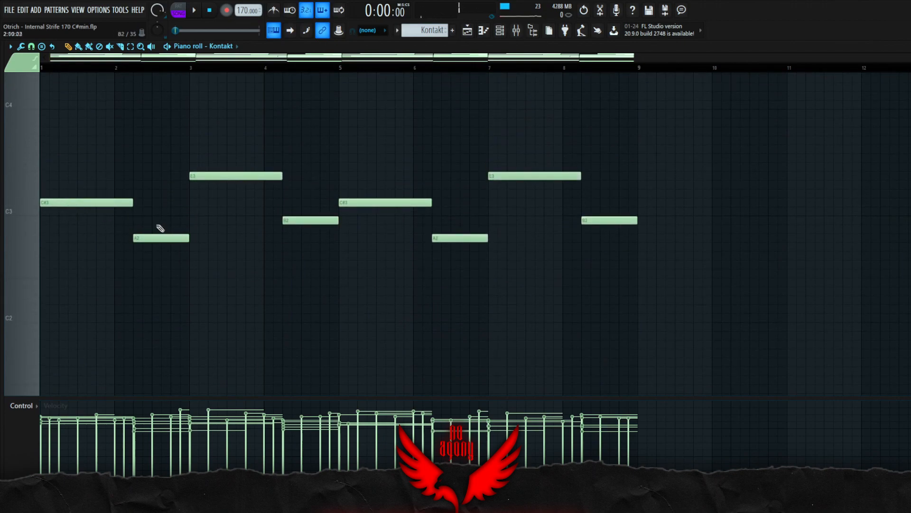
pyautogui.click(136, 220)
pyautogui.click(206, 238)
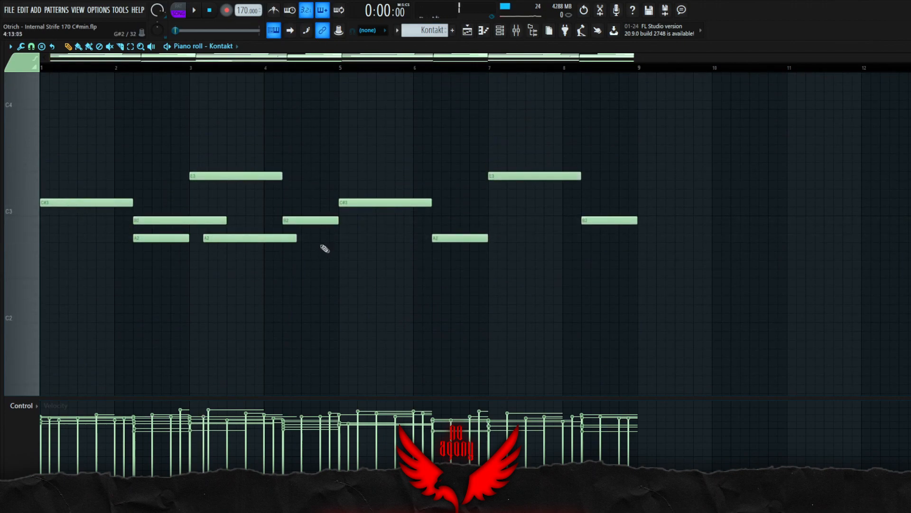
pyautogui.click(306, 238)
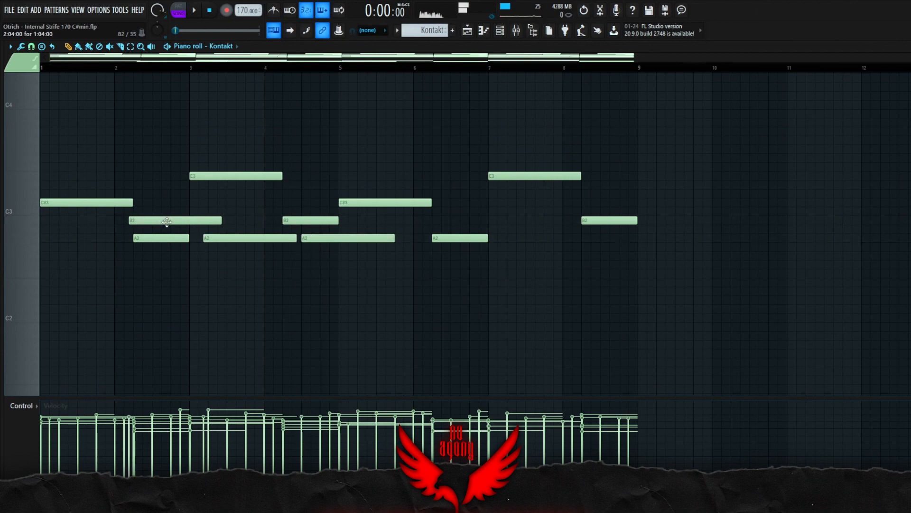
pyautogui.moveTo(237, 238); pyautogui.dragTo(223, 238)
pyautogui.moveTo(323, 237)
pyautogui.mouseDown()
pyautogui.moveTo(342, 243)
pyautogui.moveTo(314, 238)
pyautogui.mouseUp()
# - Return to the playlist and solo Track 1 with the Kontakt clips
pyautogui.press('F5')
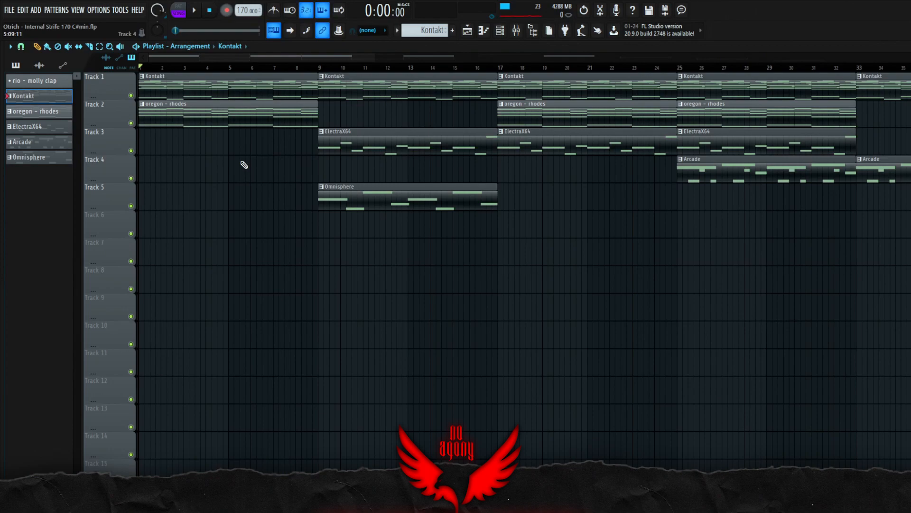
pyautogui.scroll(3, 175, 177)
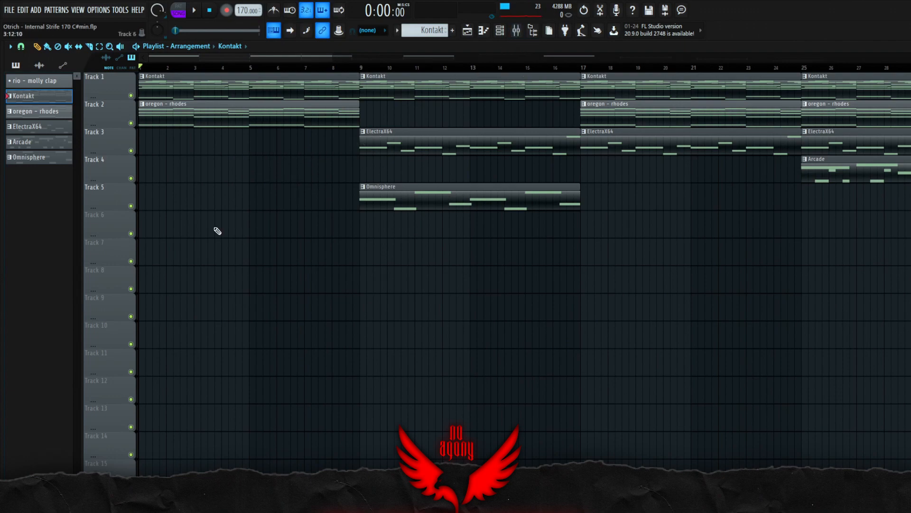
pyautogui.moveTo(187, 181); pyautogui.dragTo(187, 82)
pyautogui.click(285, 142)
pyautogui.scroll(3, 248, 61)
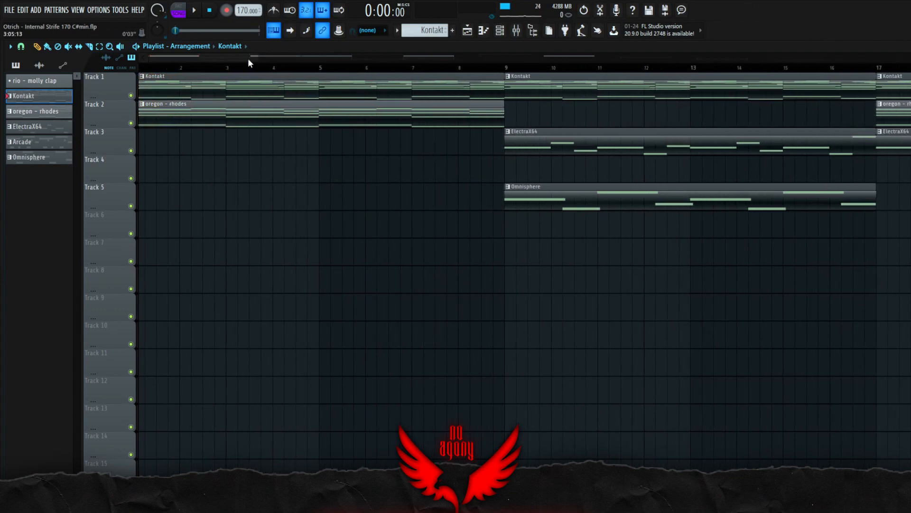
pyautogui.rightClick(131, 95)
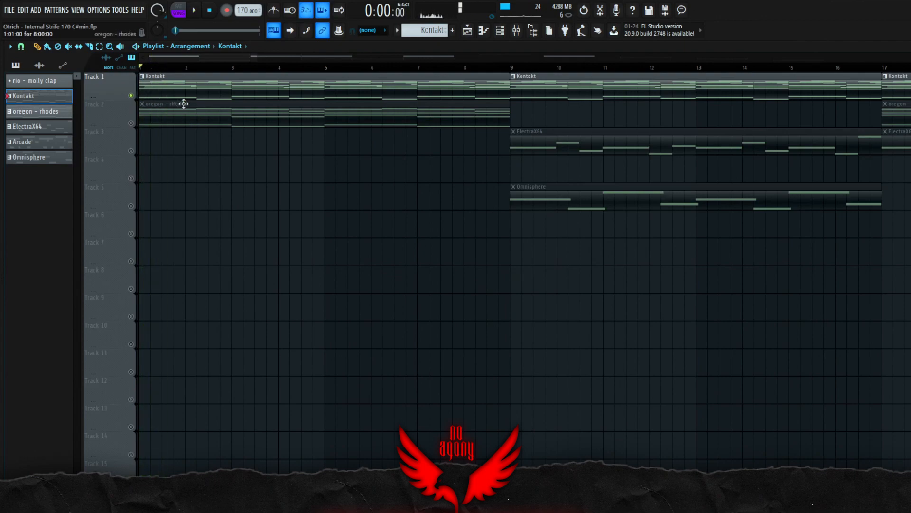
pyautogui.scroll(1, 243, 76)
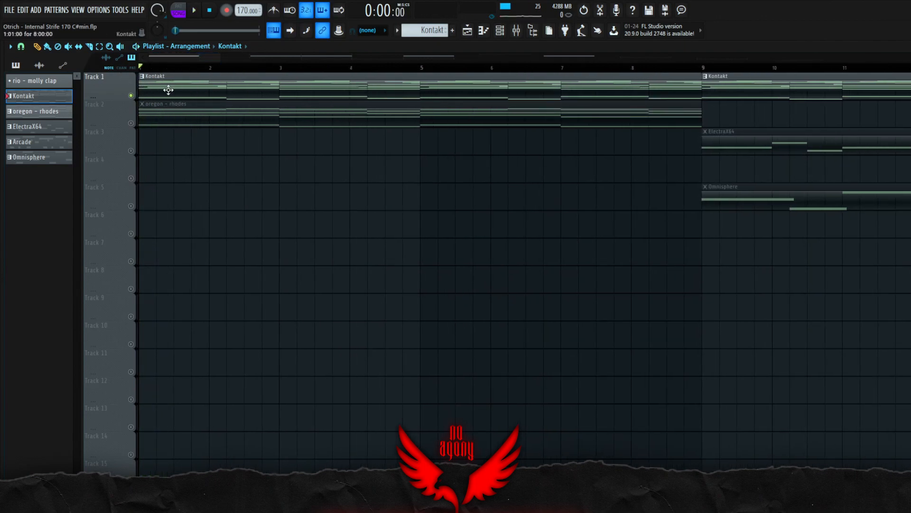
# - Solo Track 2 in place of Track 1, play the oregon - rhodes clip from the start, and stop
pyautogui.click(132, 96)
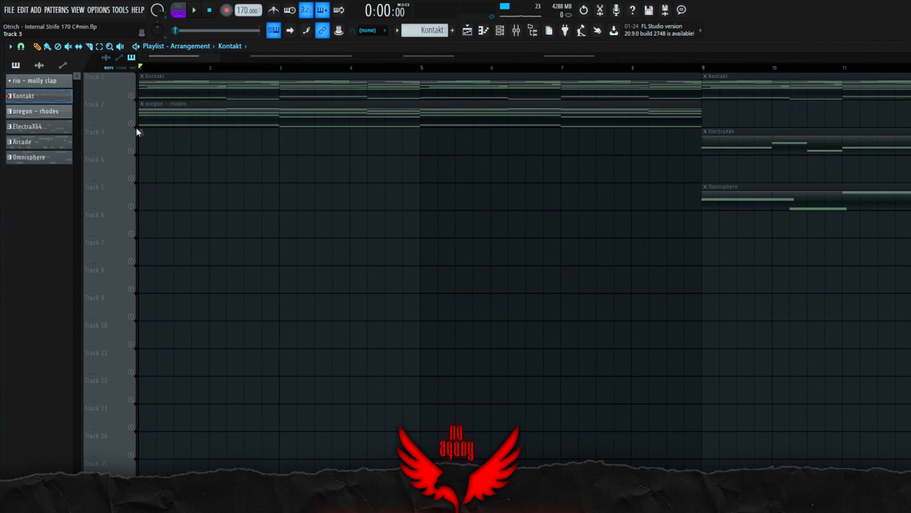
pyautogui.rightClick(131, 123)
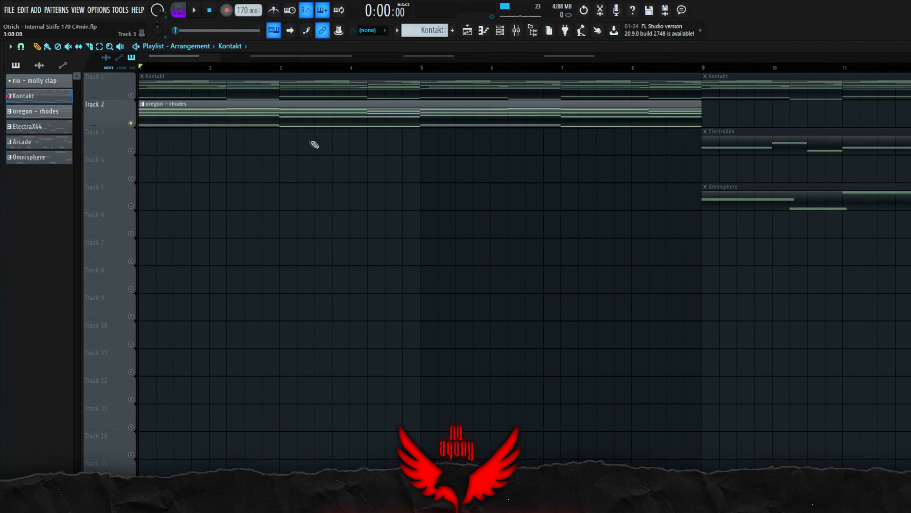
pyautogui.press('space')
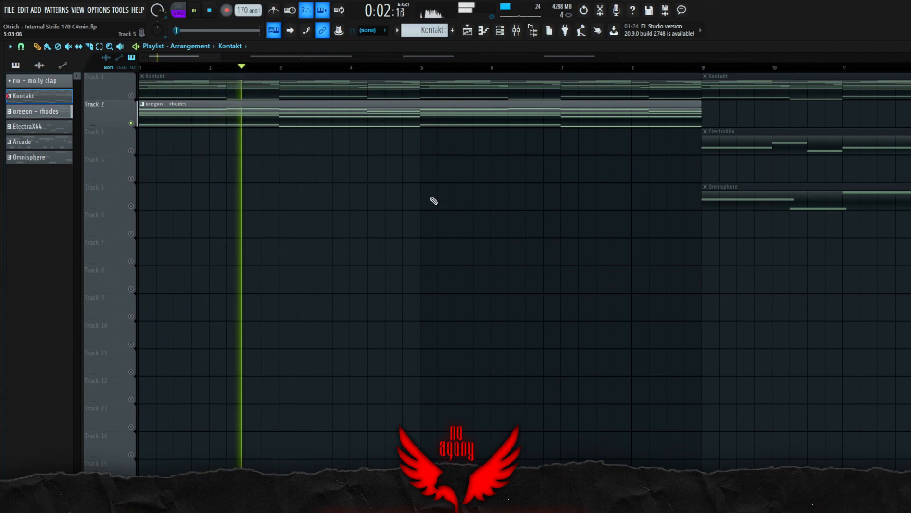
pyautogui.press('space')
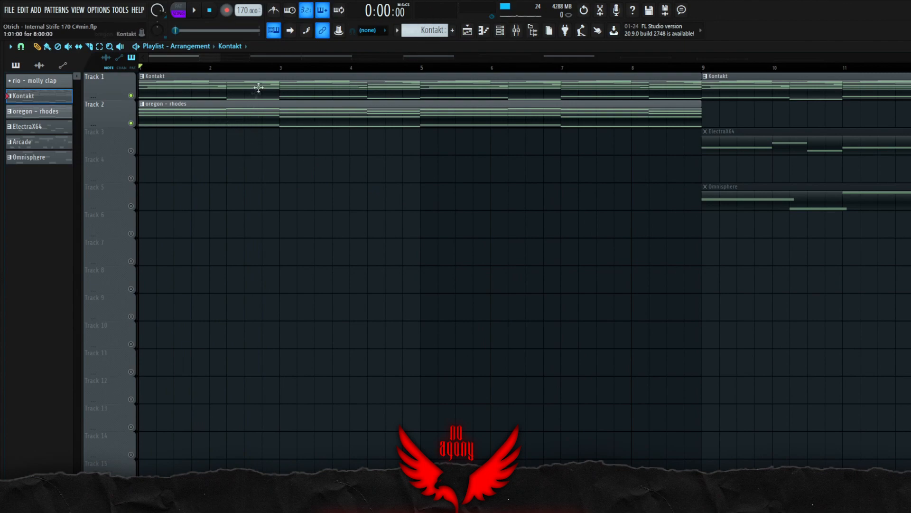
# - Play the Kontakt and oregon - rhodes clips together from the start of the arrangement, and stop
pyautogui.press('space')
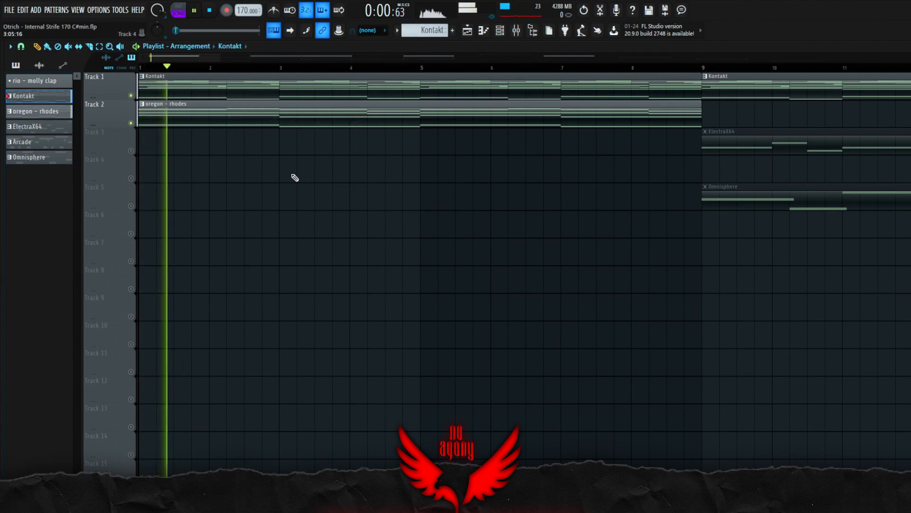
pyautogui.press('space')
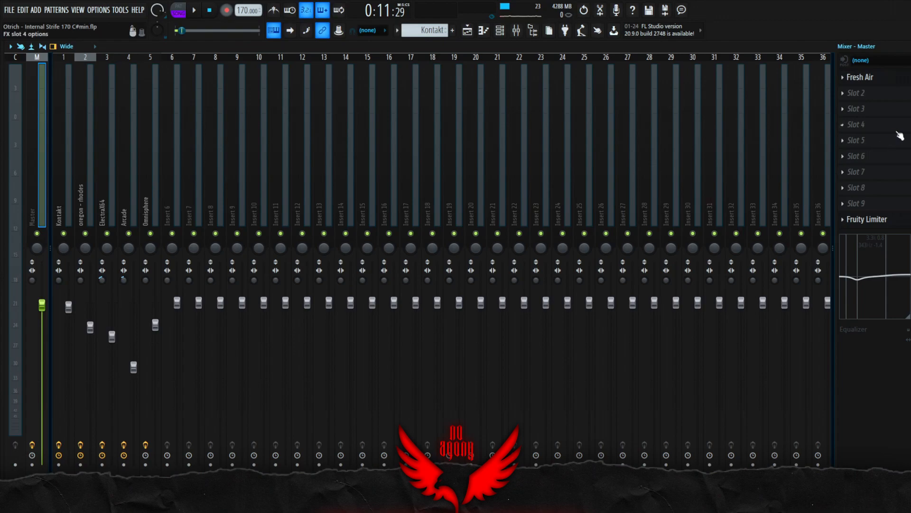
# - Load Fruity Parametric EQ 2 into slot 4 of the Master insert and close its window
pyautogui.click(899, 133)
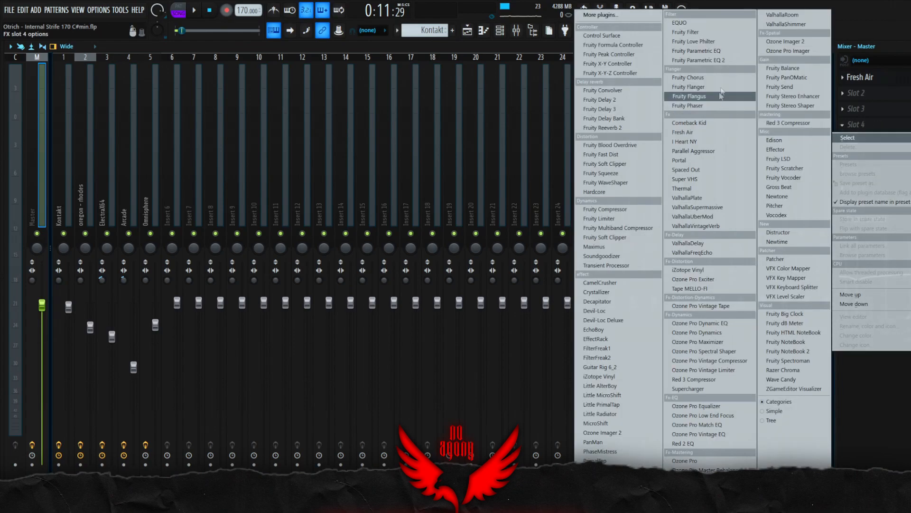
pyautogui.click(709, 61)
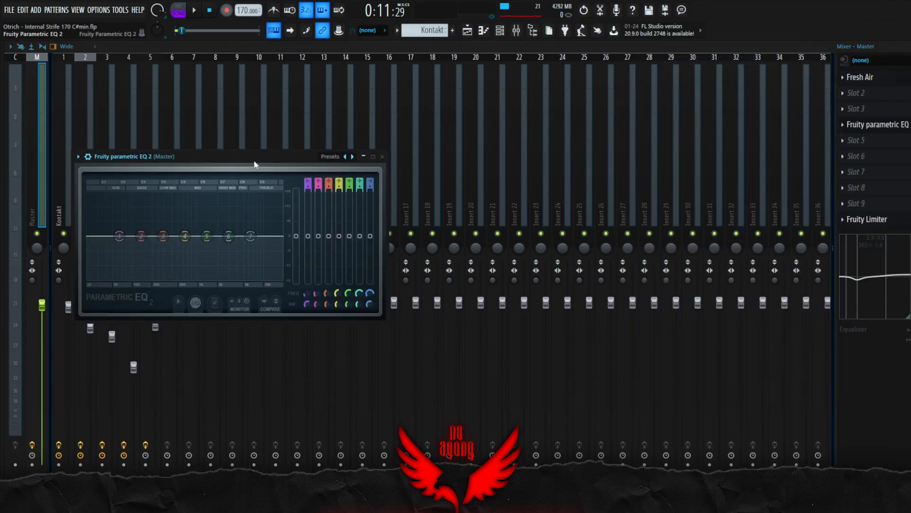
pyautogui.moveTo(255, 156); pyautogui.dragTo(324, 149)
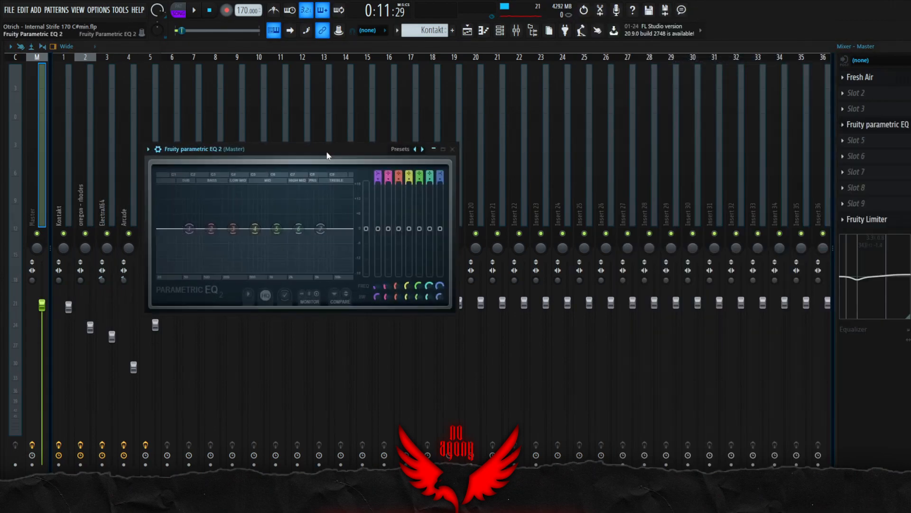
pyautogui.click(452, 148)
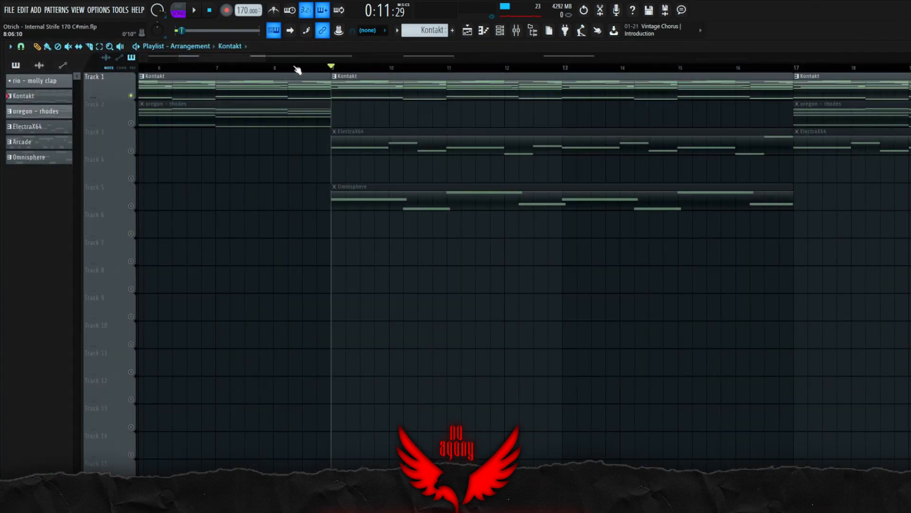
# - Enable Track 2 alongside Track 1 and play them from the start, viewing their spectrum in the Master's Fruity Parametric EQ 2
pyautogui.scroll(3, 301, 69)
pyautogui.click(132, 124)
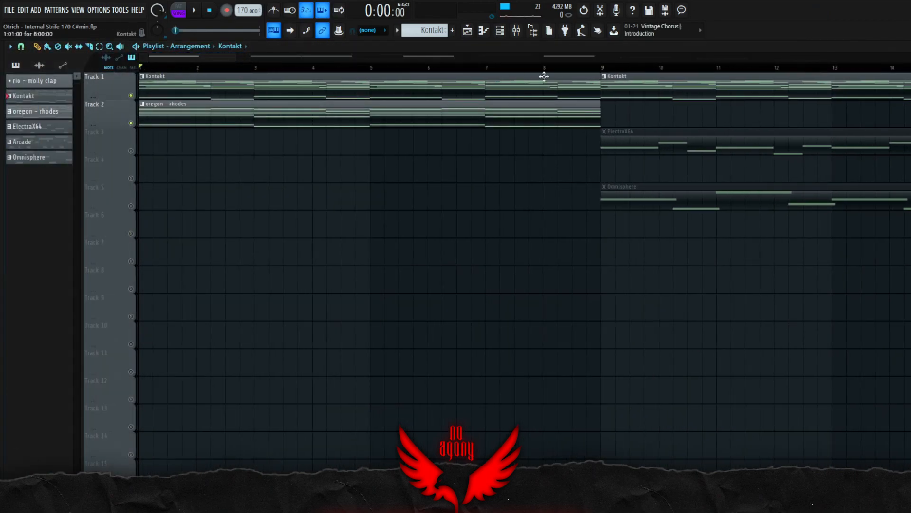
pyautogui.click(516, 31)
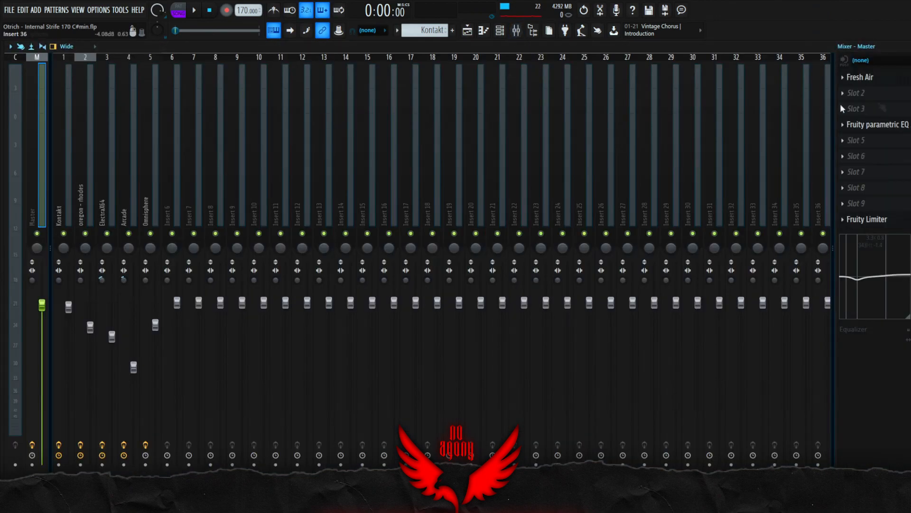
pyautogui.press('space')
pyautogui.click(854, 124)
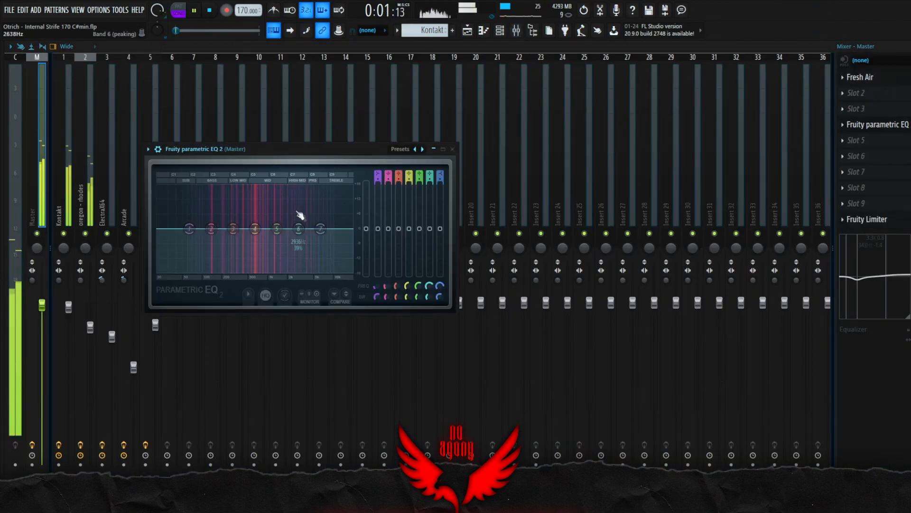
pyautogui.moveTo(299, 227)
pyautogui.mouseDown()
pyautogui.moveTo(315, 230)
pyautogui.moveTo(325, 190)
pyautogui.moveTo(303, 227)
pyautogui.mouseUp()
# - Close the EQ, stop playback and remove Fruity Parametric EQ 2 from slot 4 of the Master
pyautogui.click(452, 149)
pyautogui.press('space')
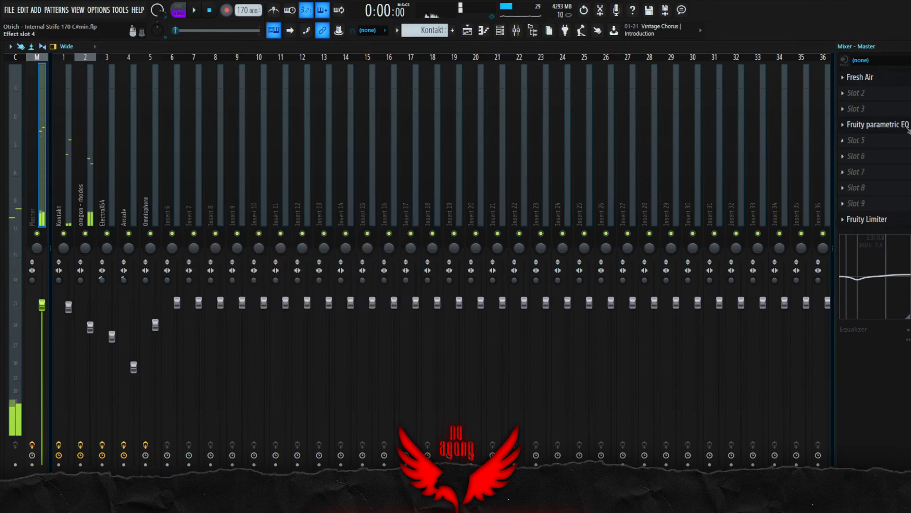
pyautogui.click(858, 137)
pyautogui.press('Escape')
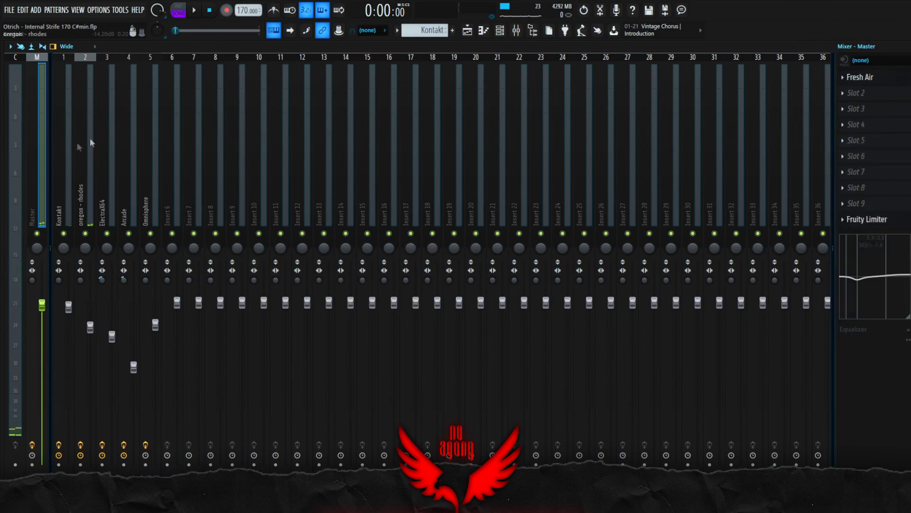
# - Solo Track 3 in the playlist, place the playhead at bar 9, and select the ElectraX64 mixer insert
pyautogui.press('F5')
pyautogui.click(130, 150)
pyautogui.scroll(3, 370, 247)
pyautogui.click(342, 66)
pyautogui.press('F9')
pyautogui.click(110, 171)
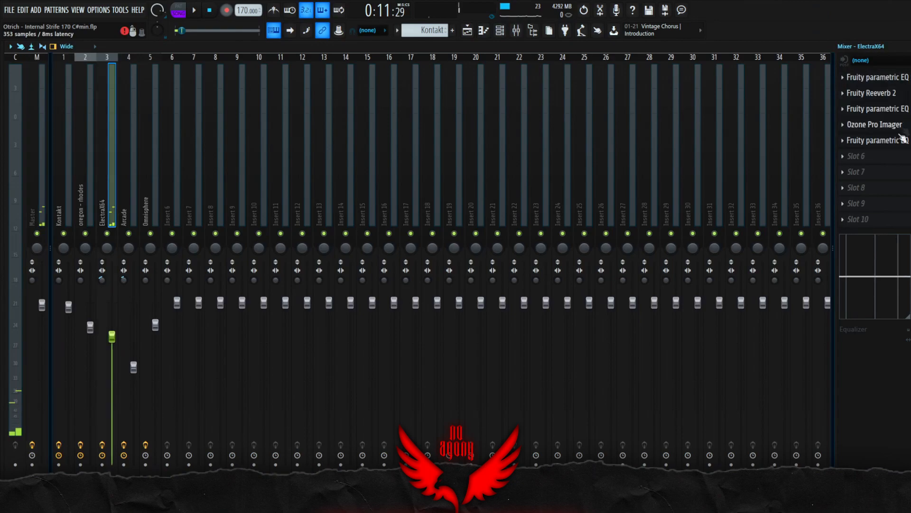
# - Play ElectraX64 with its slot 5 parametric EQ open, try nudging band 6, reset it, and close the EQ
pyautogui.click(891, 142)
pyautogui.press('space')
pyautogui.moveTo(417, 229)
pyautogui.mouseDown()
pyautogui.moveTo(380, 230)
pyautogui.moveTo(431, 230)
pyautogui.moveTo(422, 189)
pyautogui.moveTo(414, 225)
pyautogui.mouseUp()
pyautogui.rightClick(415, 225)
pyautogui.click(433, 241)
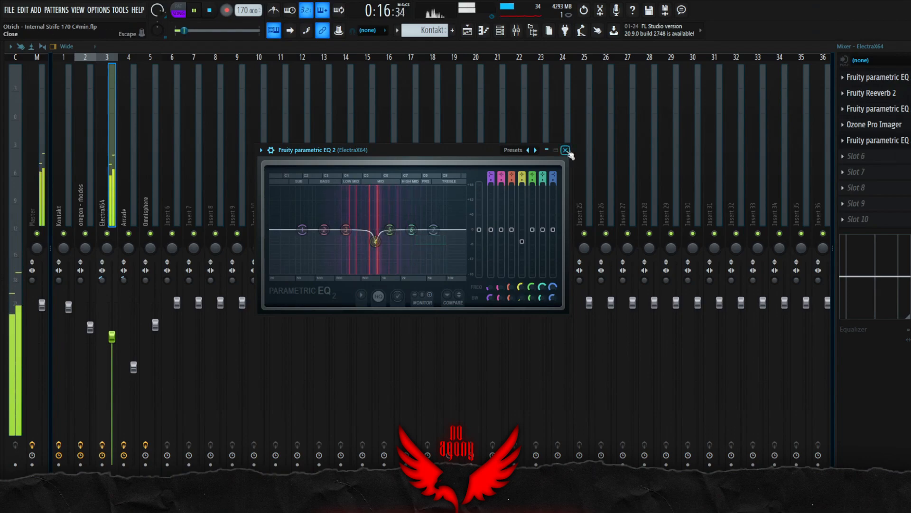
pyautogui.click(565, 150)
pyautogui.press('space')
# - Open the ElectraX64 clip in the piano roll to view its melody, and return to the playlist
pyautogui.press('F5')
pyautogui.doubleClick(455, 137)
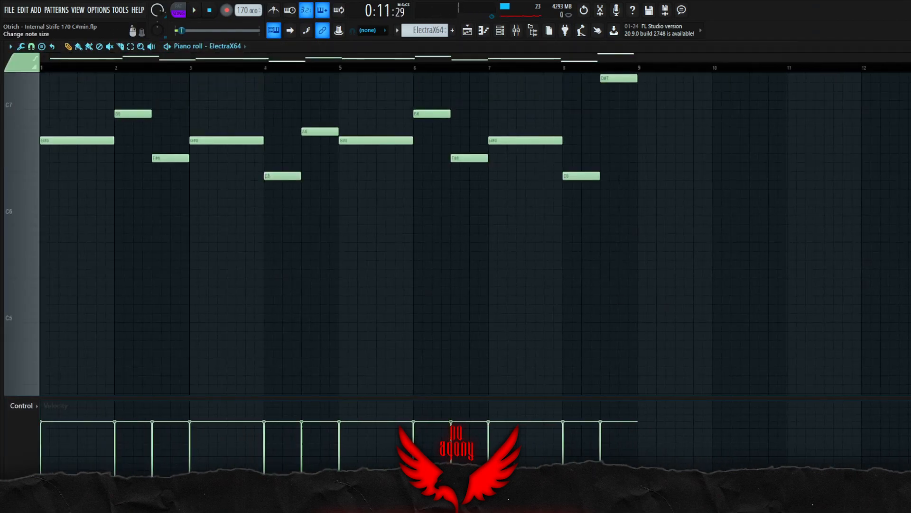
pyautogui.click(877, 55)
# - Enable Tracks 1 and 2 again, play them with the ElectraX64 track from bar 9, and stop
pyautogui.moveTo(131, 95); pyautogui.dragTo(133, 125)
pyautogui.press('space')
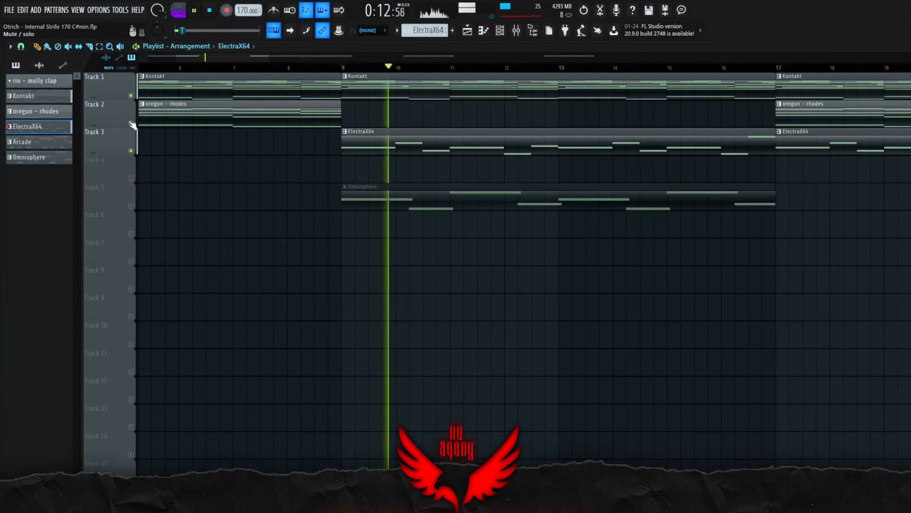
pyautogui.scroll(-3, 505, 260)
pyautogui.press('space')
# - Review the notes of the first ElectraX64 clip again and go back to the arrangement
pyautogui.doubleClick(413, 152)
pyautogui.press('Escape')
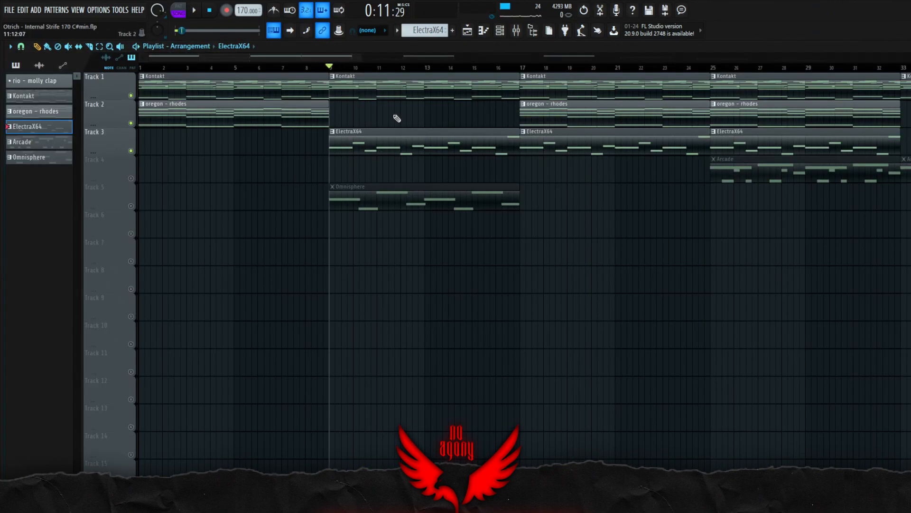
pyautogui.doubleClick(366, 149)
pyautogui.press('Escape')
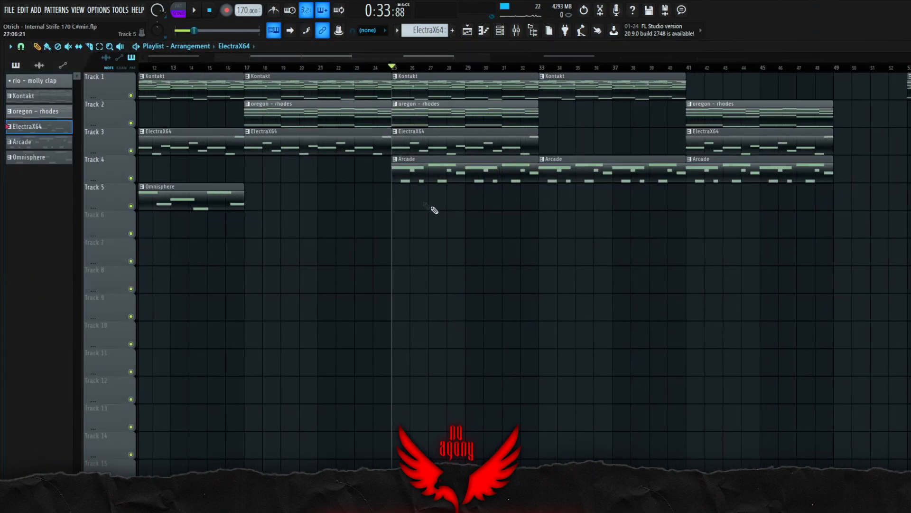
# - Play from bar 25 and raise band 7 of the Arcade insert's slot 2 parametric EQ slightly above 0 dB, and stop
pyautogui.click(516, 30)
pyautogui.click(127, 194)
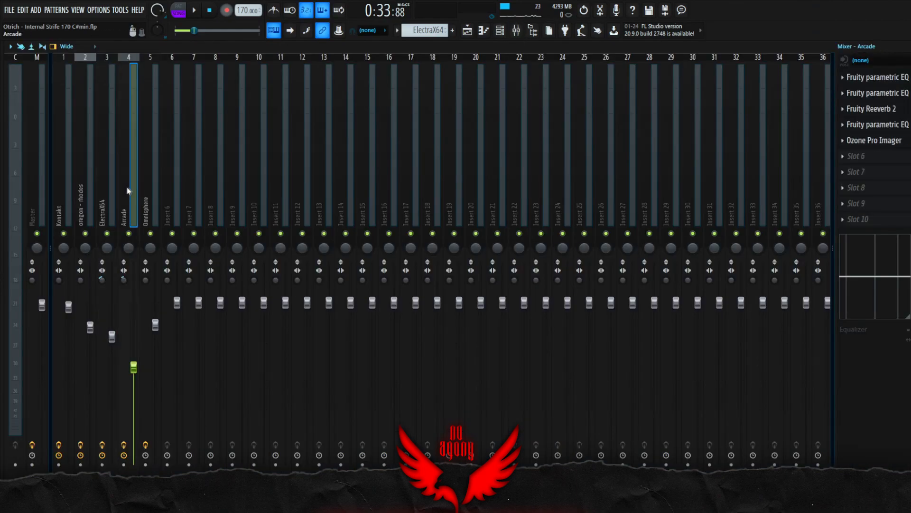
pyautogui.press('space')
pyautogui.click(891, 94)
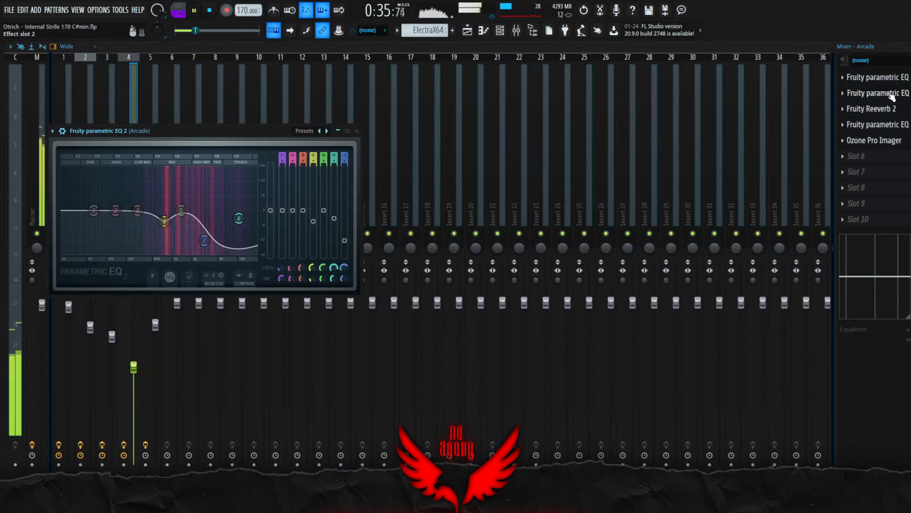
pyautogui.moveTo(219, 236); pyautogui.dragTo(211, 204)
pyautogui.press('space')
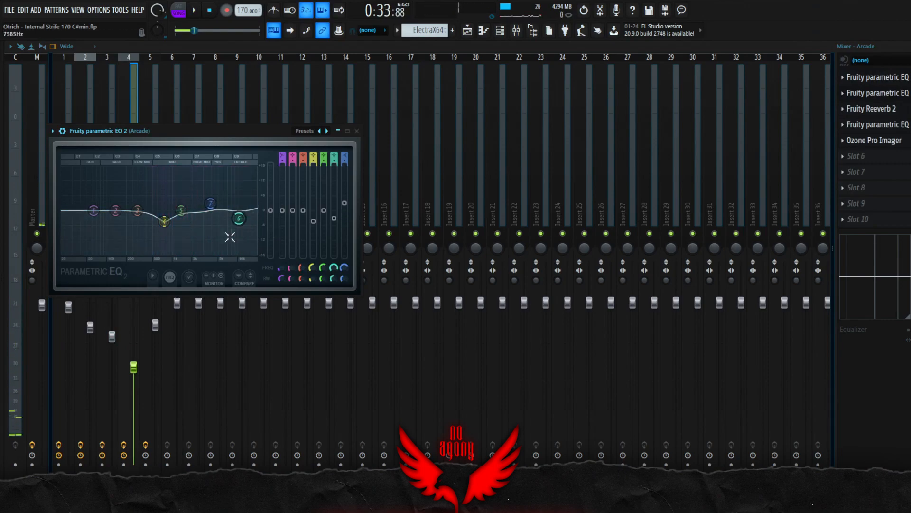
# - Lower the Arcade EQ's band 7 high shelf to about -11 dB near 3.7 kHz during playback, close the EQ and stop
pyautogui.press('space')
pyautogui.moveTo(215, 207); pyautogui.dragTo(213, 240)
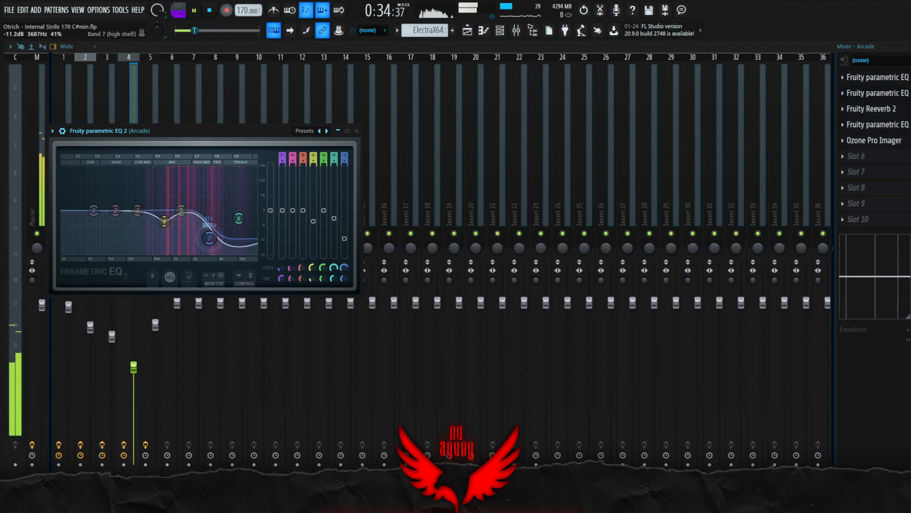
pyautogui.click(357, 132)
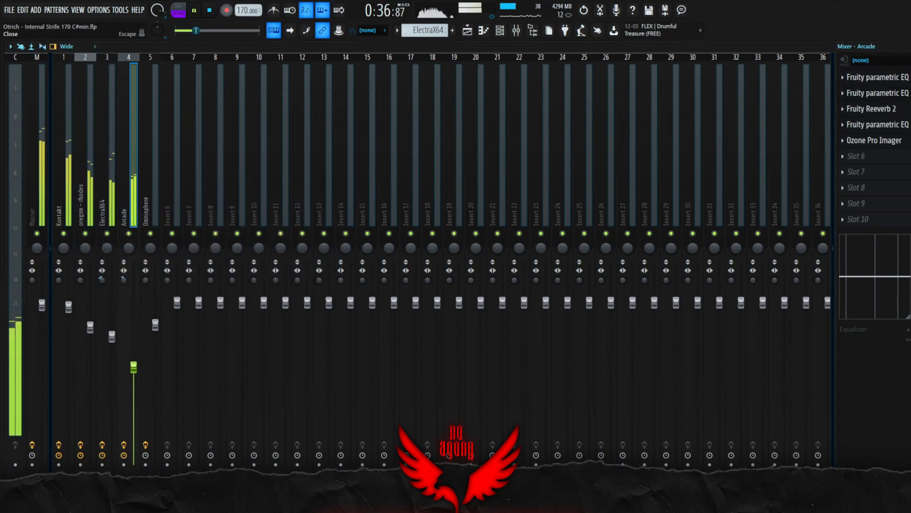
pyautogui.press('space')
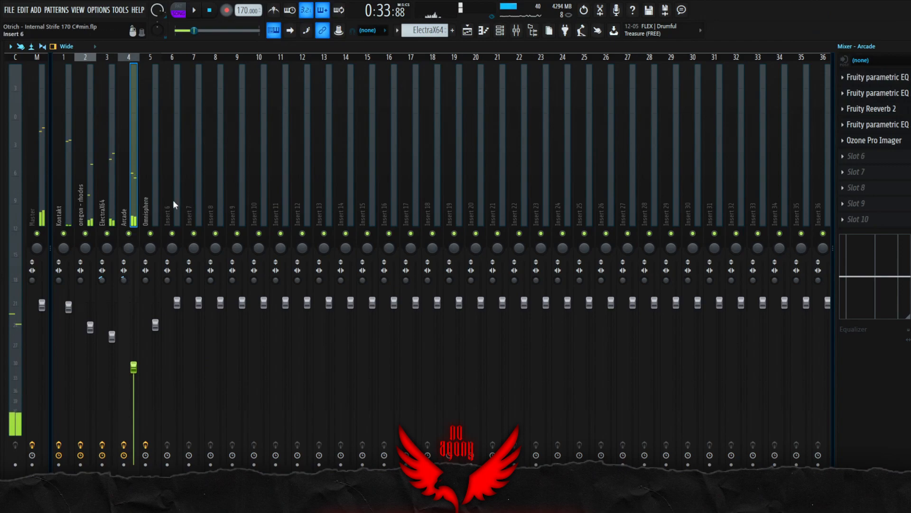
# - Play all layers from bar 25, view their spectrum in a Fruity Parametric EQ 2 on the Master's slot 3, and stop
pyautogui.press('F5')
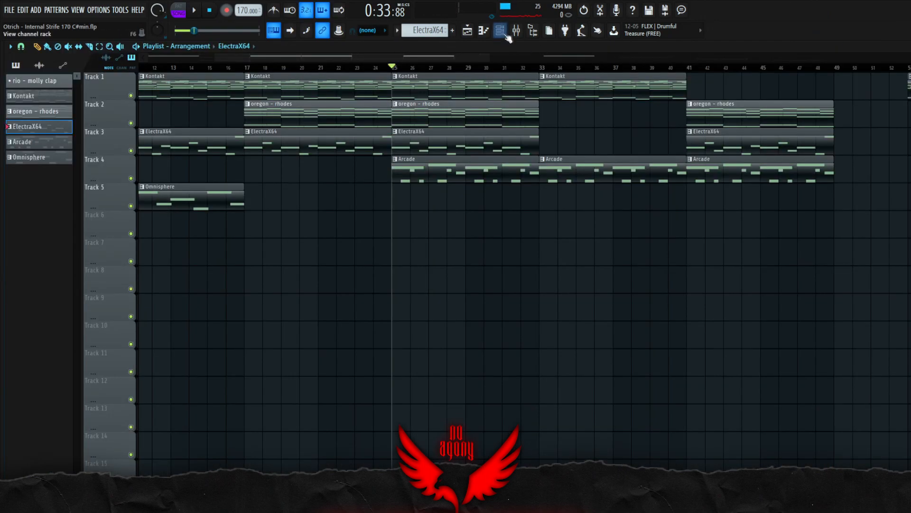
pyautogui.press('F9')
pyautogui.press('space')
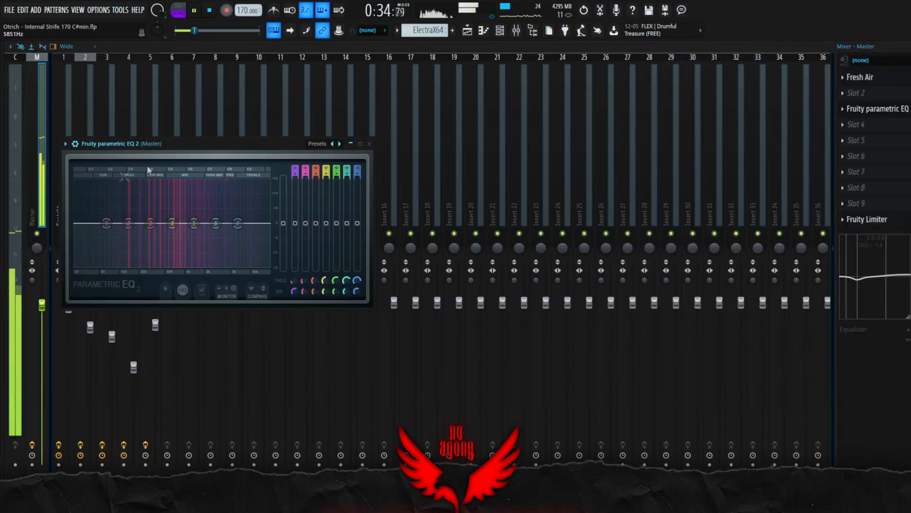
pyautogui.click(370, 143)
pyautogui.press('space')
# - Open the options of the parametric EQ in the Master's slot 3 and return to the playlist
pyautogui.click(843, 110)
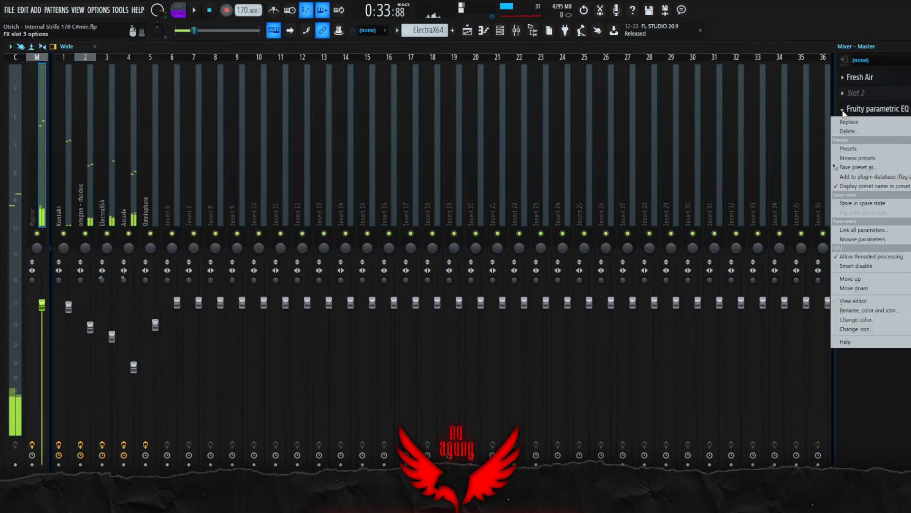
pyautogui.press('Escape')
pyautogui.press('F5')
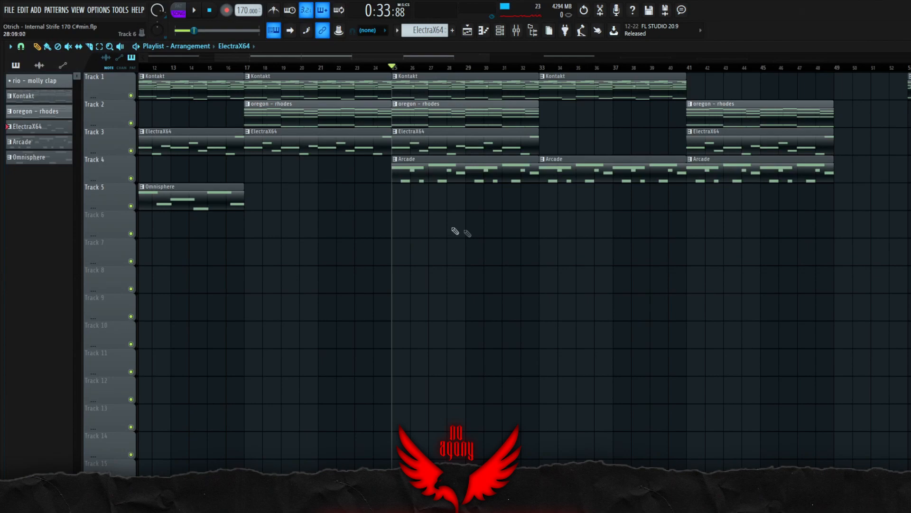
# - Move the playhead back to bar 9, where the ElectraX64 and Omnisphere clips start
pyautogui.moveTo(408, 56); pyautogui.dragTo(283, 74)
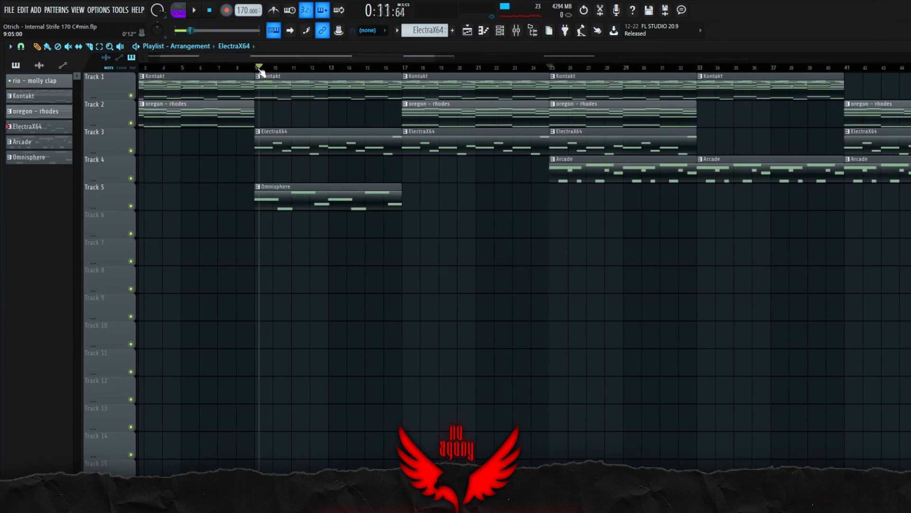
pyautogui.click(259, 68)
pyautogui.scroll(2, 260, 69)
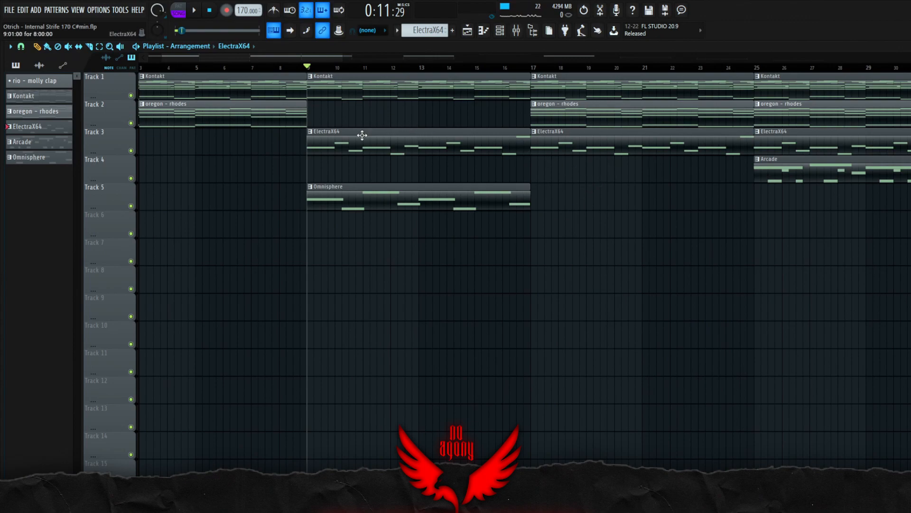
# - Point out the clips on Tracks 1 to 3 around bar 9 with temporary selections, and clear the selection
pyautogui.moveTo(358, 124); pyautogui.dragTo(193, 90)
pyautogui.click(184, 159)
pyautogui.moveTo(382, 170); pyautogui.dragTo(344, 146)
pyautogui.keyDown('ctrl'); pyautogui.click(434, 169); pyautogui.keyUp('ctrl')
pyautogui.click(349, 94)
pyautogui.moveTo(380, 172); pyautogui.dragTo(367, 117)
pyautogui.keyDown('ctrl'); pyautogui.click(379, 122); pyautogui.keyUp('ctrl')
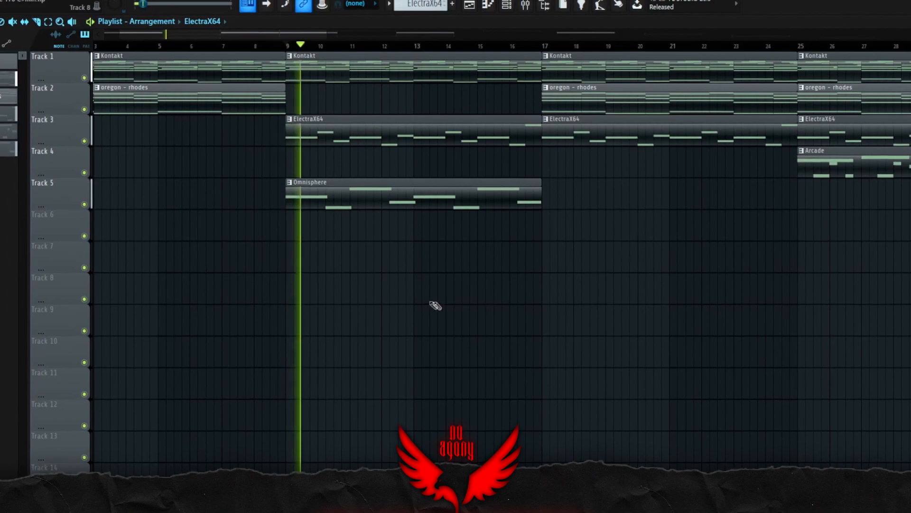
# - Set the playhead to bar 9 and open the first ElectraX64 clip in the piano roll
pyautogui.scroll(-3, 380, 313)
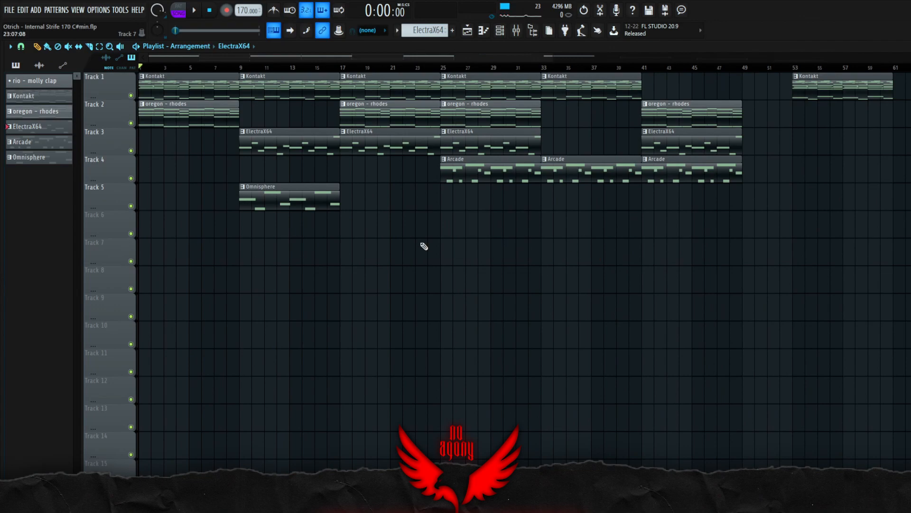
pyautogui.scroll(3, 160, 229)
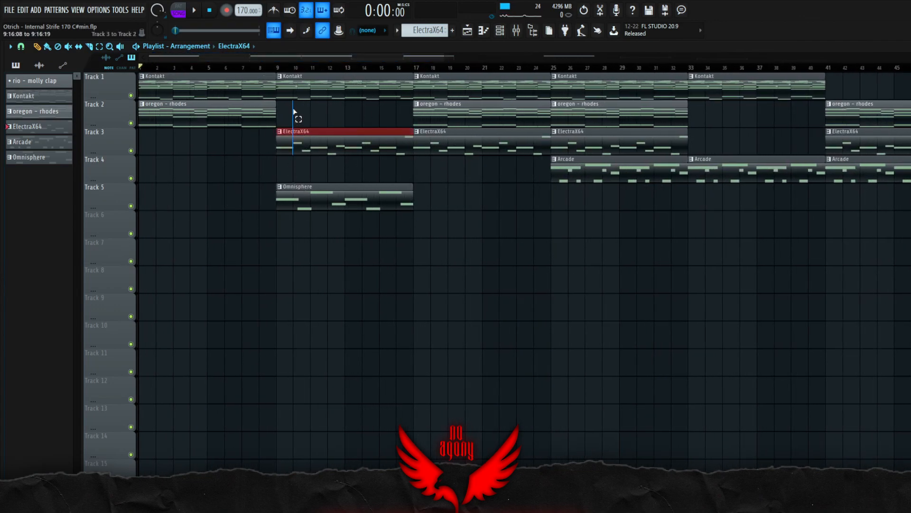
pyautogui.scroll(2, 366, 127)
pyautogui.click(313, 70)
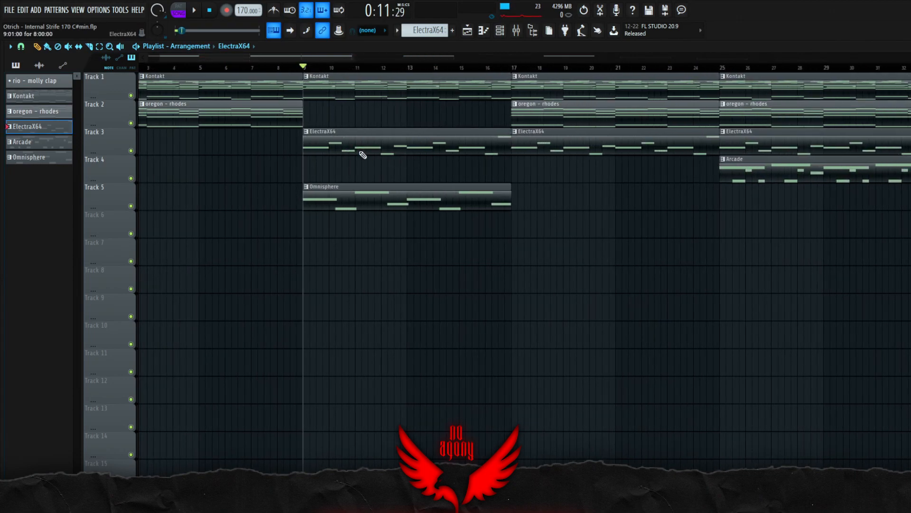
pyautogui.doubleClick(363, 153)
# - Highlight different groups of ElectraX64 melody notes with temporary selections to examine the repeating phrase
pyautogui.moveTo(686, 348); pyautogui.dragTo(86, 118)
pyautogui.moveTo(323, 338); pyautogui.dragTo(57, 131)
pyautogui.keyDown('ctrl'); pyautogui.click(301, 137); pyautogui.keyUp('ctrl')
pyautogui.moveTo(643, 287); pyautogui.dragTo(403, 114)
pyautogui.moveTo(315, 304); pyautogui.dragTo(102, 149)
# - Transpose all ElectraX64 notes down one octave and clear the selection
pyautogui.hotkey('ctrl', 'a')
pyautogui.moveTo(639, 206); pyautogui.dragTo(386, 129)
pyautogui.moveTo(337, 254); pyautogui.dragTo(319, 150)
pyautogui.keyDown('ctrl'); pyautogui.click(397, 302); pyautogui.keyUp('ctrl')
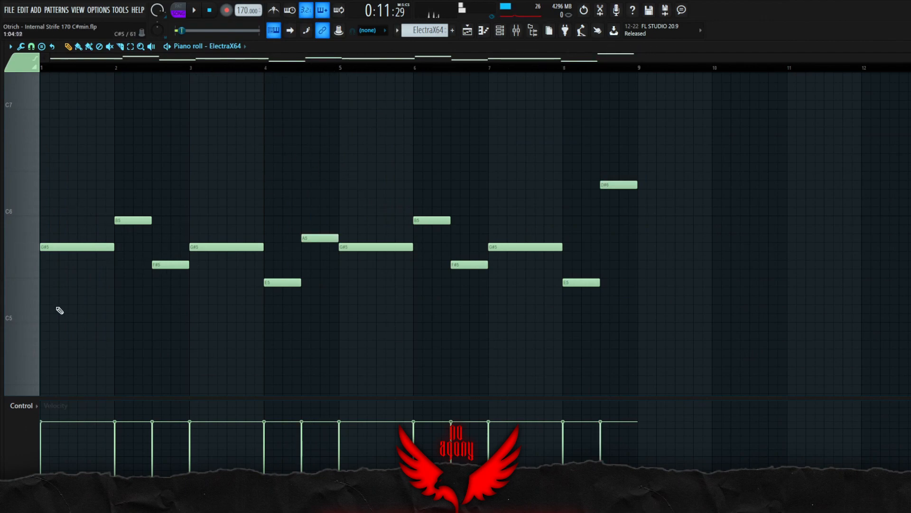
# - Highlight the whole ElectraX64 melody, clear the selection and return to the playlist
pyautogui.moveTo(110, 122); pyautogui.dragTo(697, 324)
pyautogui.keyDown('ctrl'); pyautogui.click(691, 314); pyautogui.keyUp('ctrl')
pyautogui.press('F5')
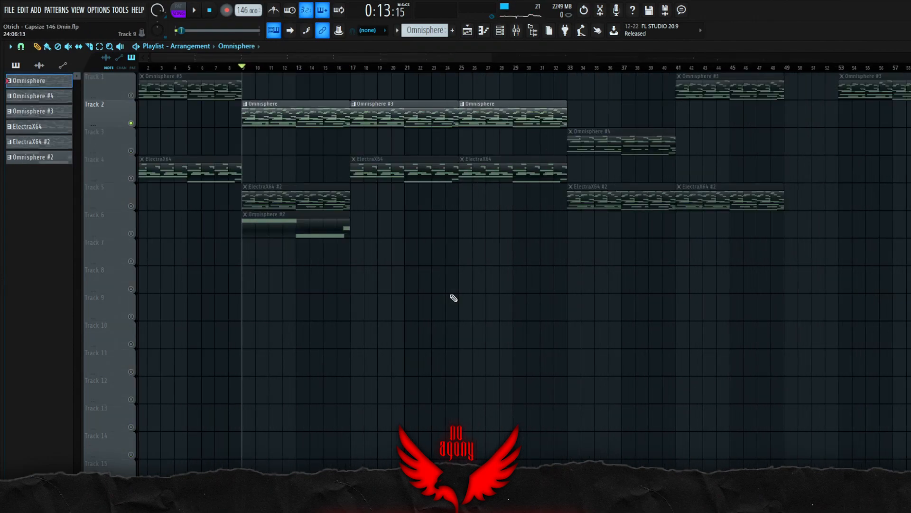
# - Open the Omnisphere clip at bar 9 on Track 2 in the piano roll, audition its notes and return to the playlist
pyautogui.scroll(2, 253, 275)
pyautogui.moveTo(386, 58); pyautogui.dragTo(371, 58)
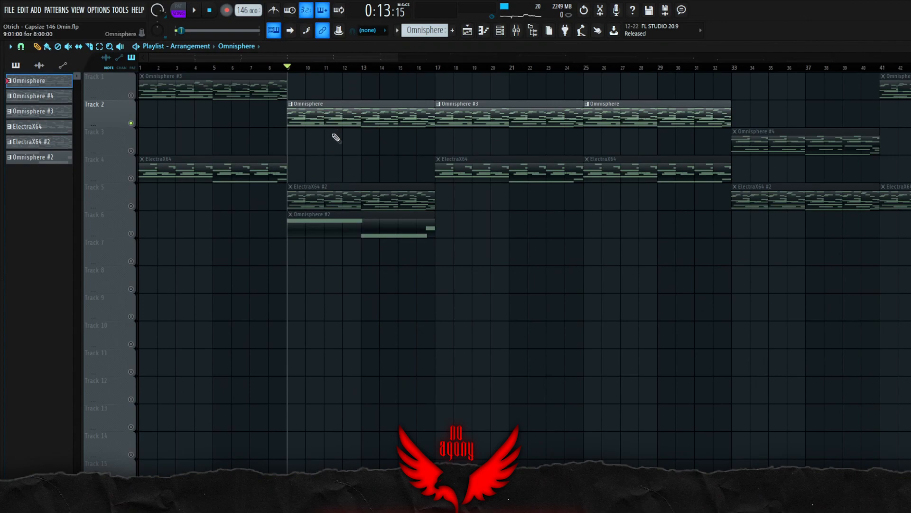
pyautogui.doubleClick(369, 118)
pyautogui.scroll(-2, 100, 137)
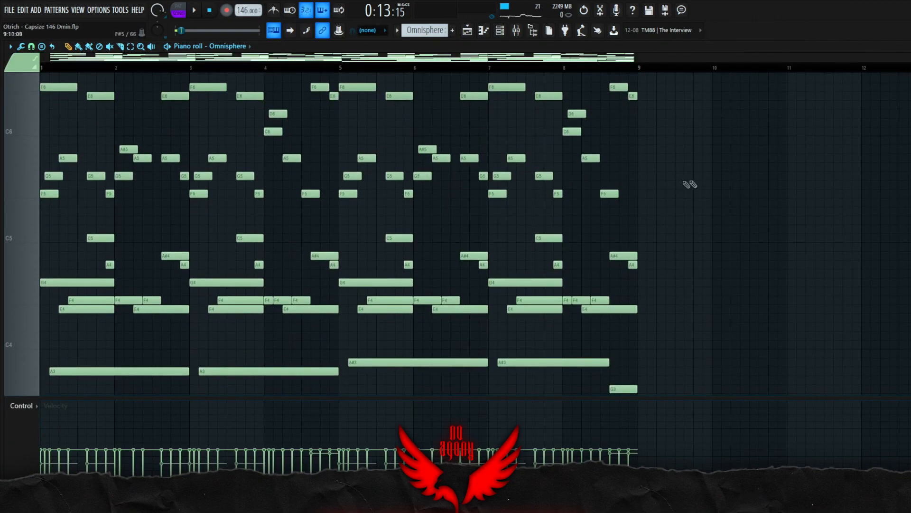
pyautogui.press('space')
pyautogui.scroll(2, 712, 183)
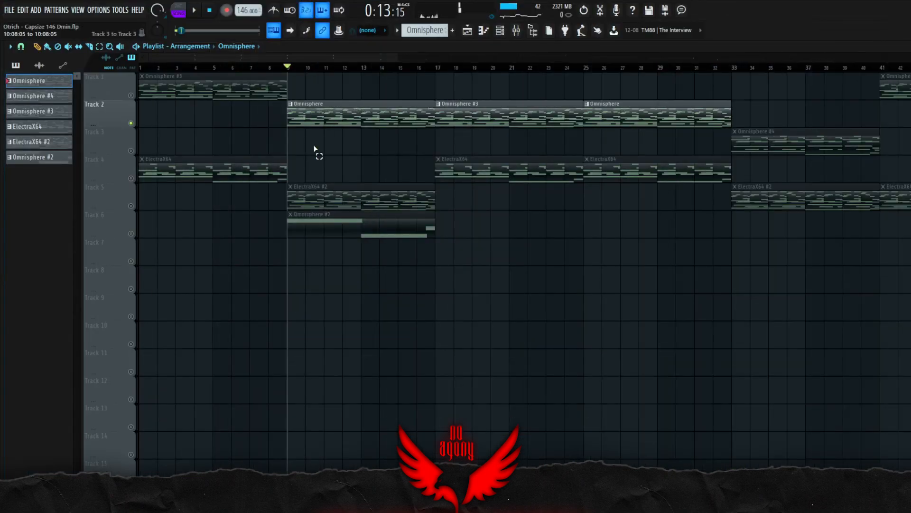
# - Solo Track 5, open the ElectraX64 #2 clip in the piano roll and play it to examine its notes, returning to the playlist
pyautogui.scroll(2, 270, 149)
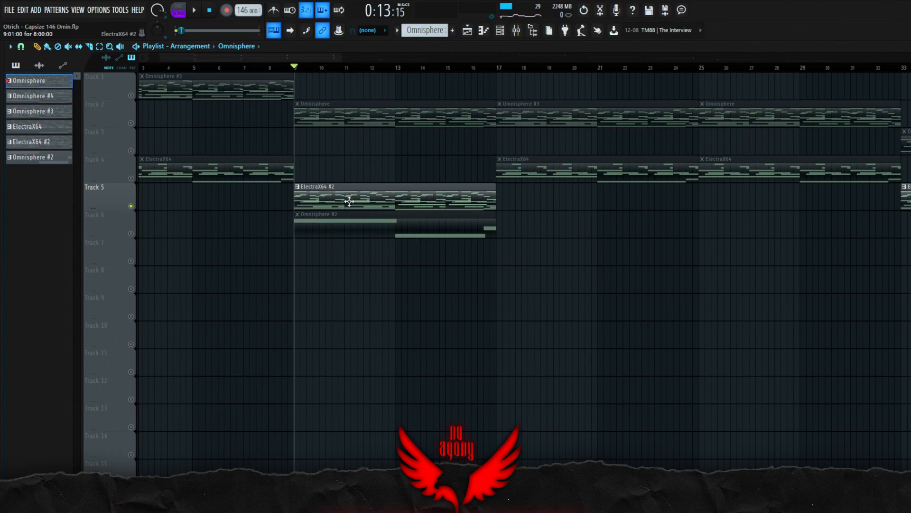
pyautogui.doubleClick(350, 202)
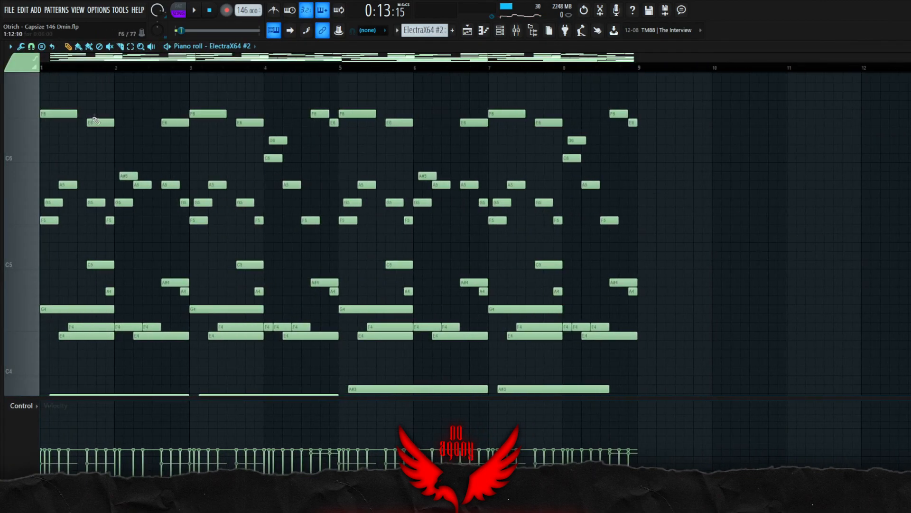
pyautogui.press('space')
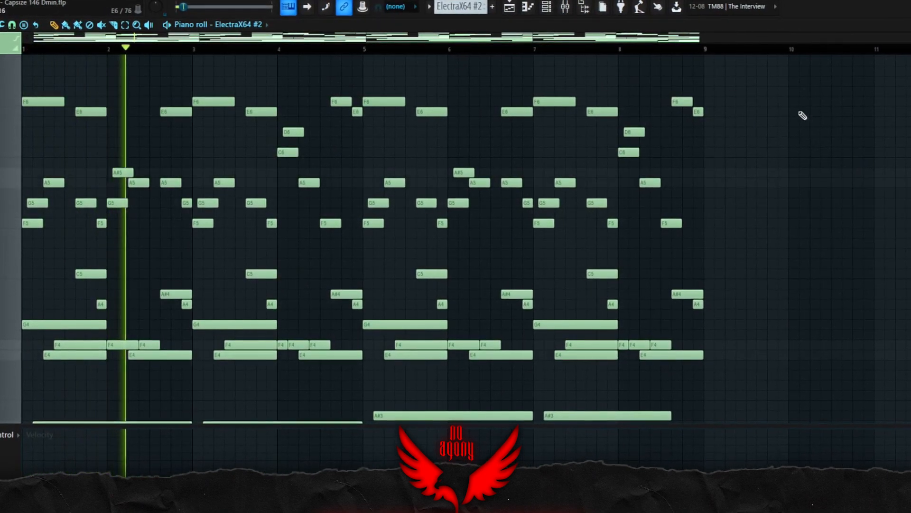
pyautogui.scroll(-5, 900, 146)
pyautogui.scroll(5, 906, 148)
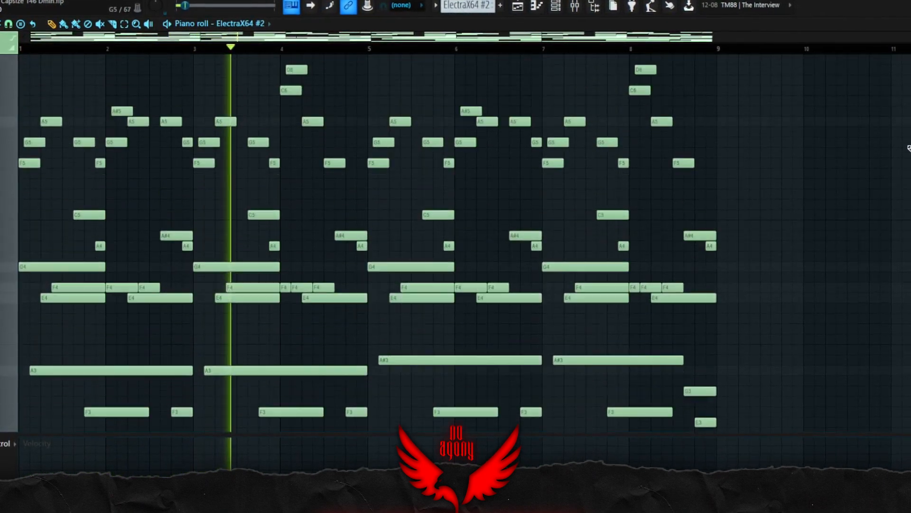
pyautogui.scroll(3, 456, 237)
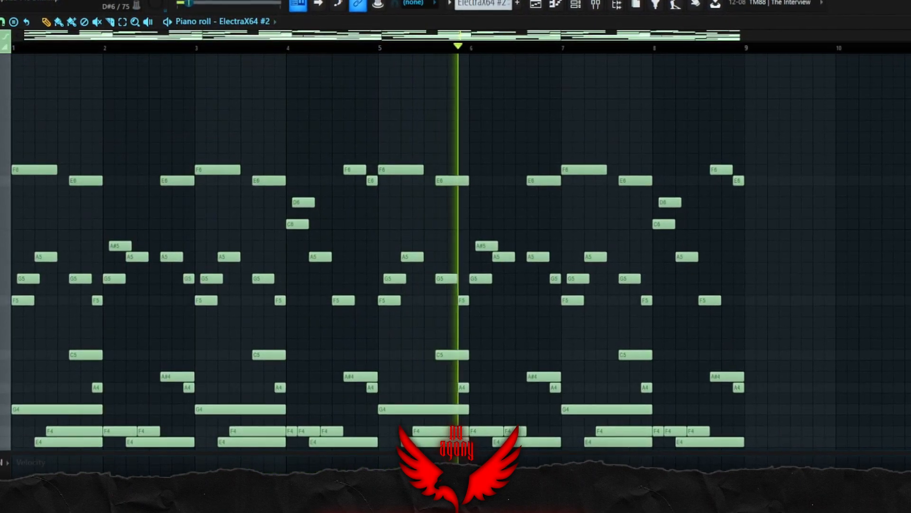
pyautogui.scroll(-3, 456, 237)
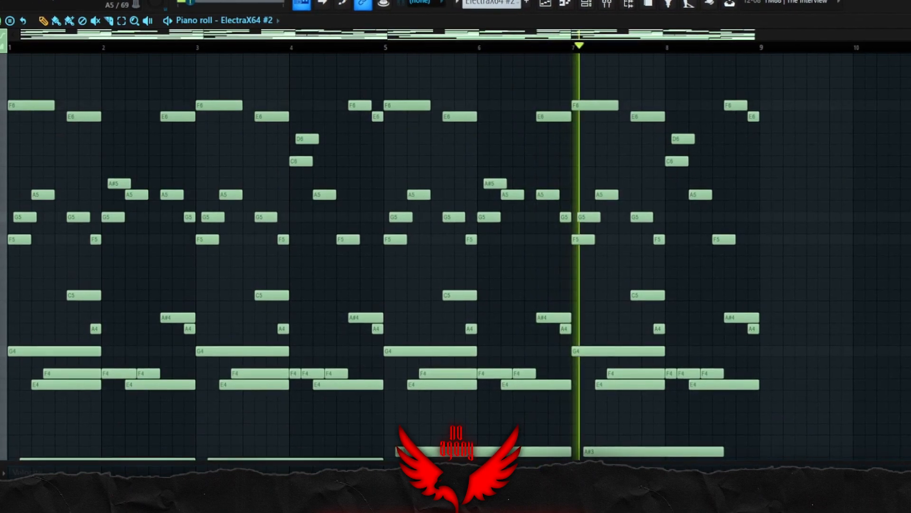
pyautogui.scroll(-3, 456, 237)
pyautogui.scroll(1, 456, 237)
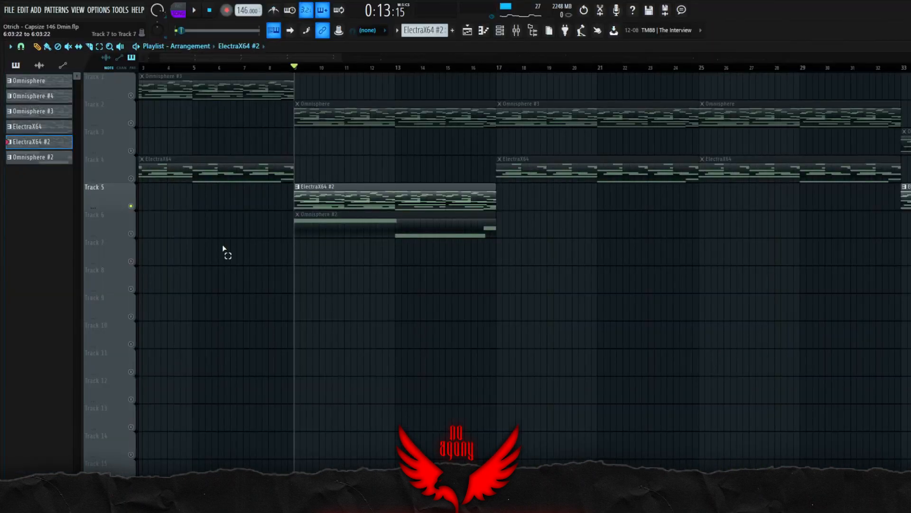
# - Turn off the track solo so that all playlist tracks are active again
pyautogui.scroll(2, 223, 248)
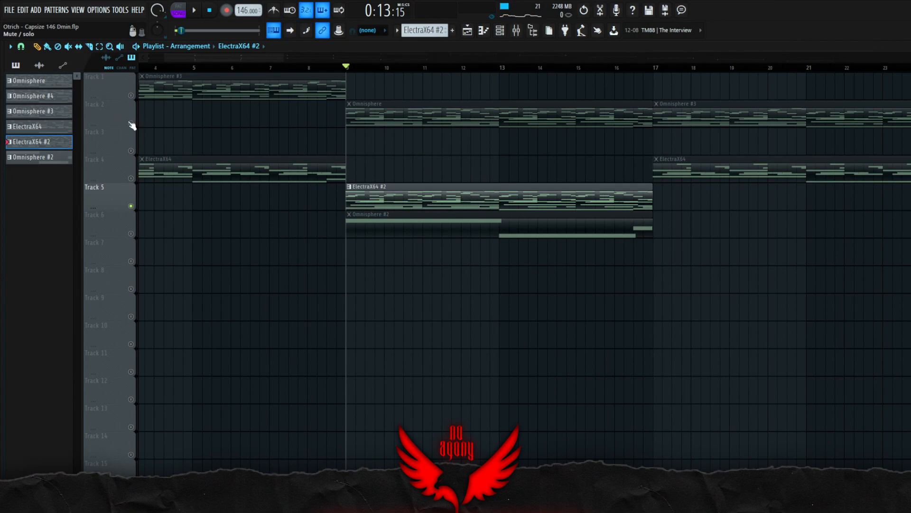
pyautogui.click(131, 96)
pyautogui.scroll(-3, 325, 294)
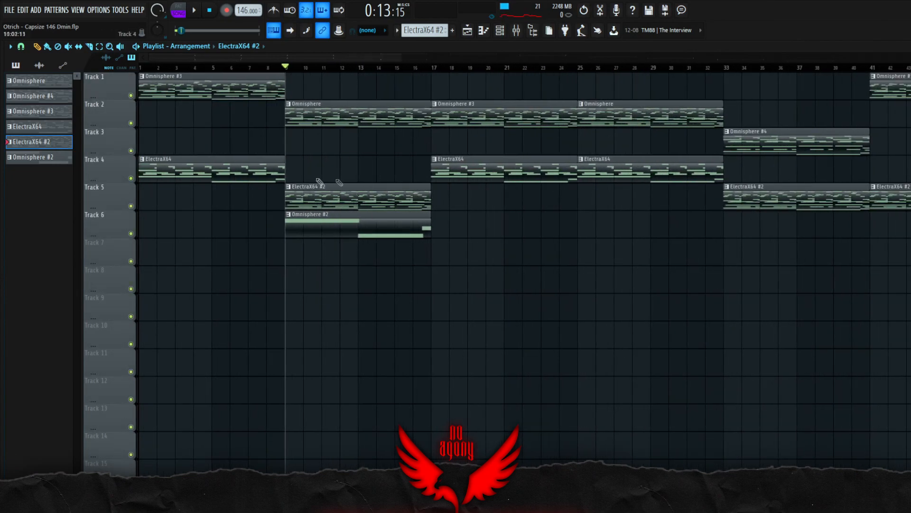
pyautogui.scroll(-3, 224, 301)
pyautogui.scroll(1, 179, 309)
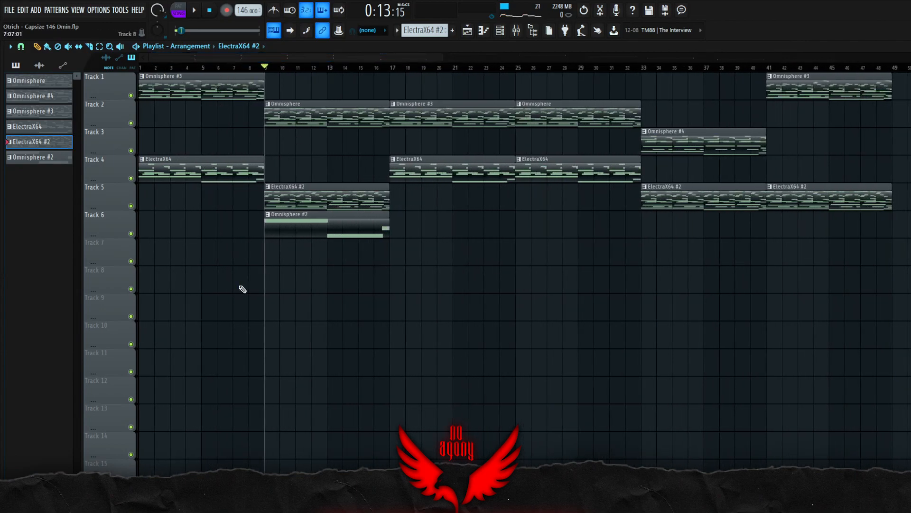
pyautogui.scroll(2, 204, 232)
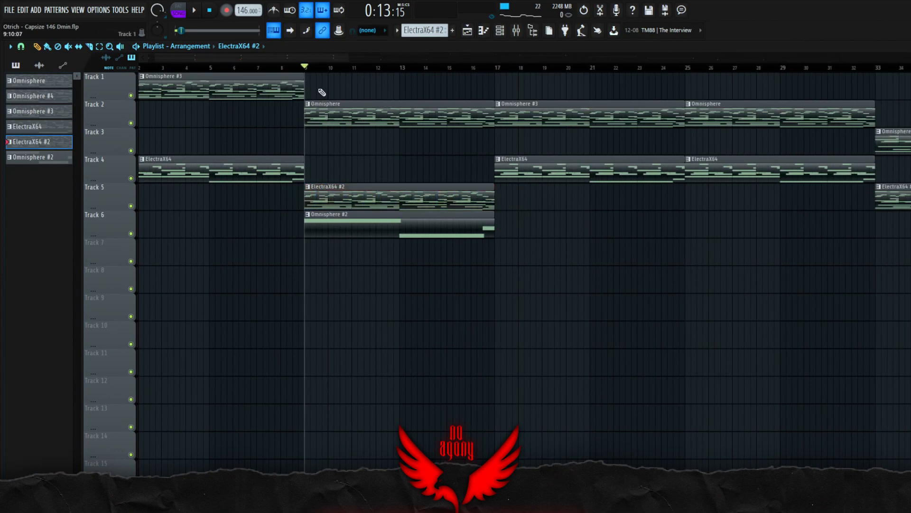
pyautogui.scroll(2, 360, 216)
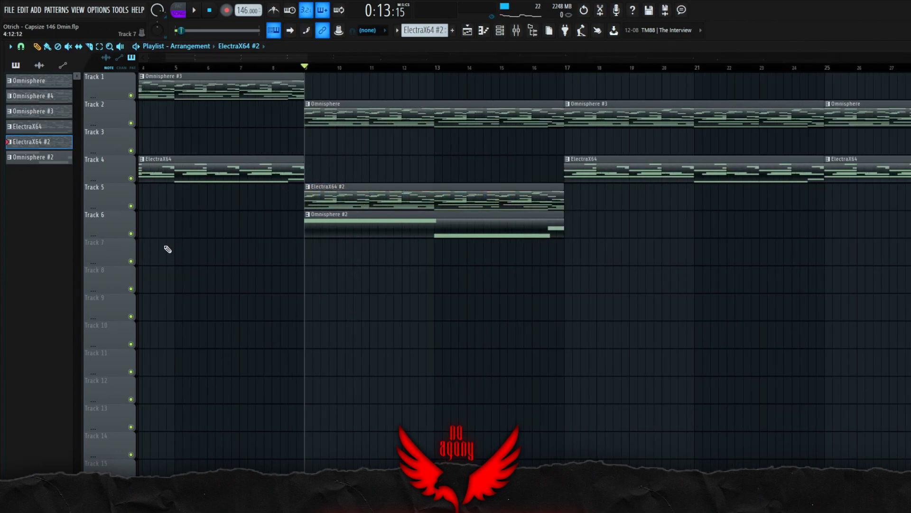
# - Play the arrangement from bar 9 with the Omnisphere #2 part on Track 6 muted, then stop and unmute it
pyautogui.press('space')
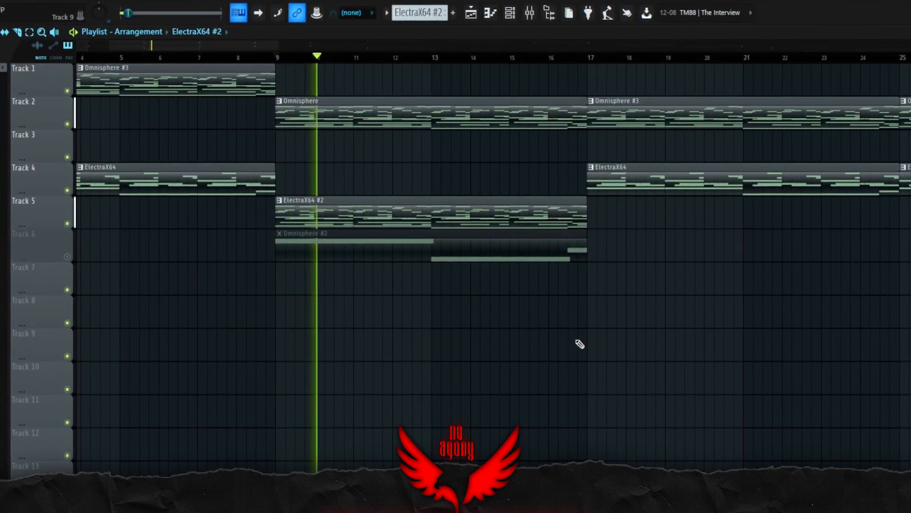
pyautogui.scroll(-3, 580, 345)
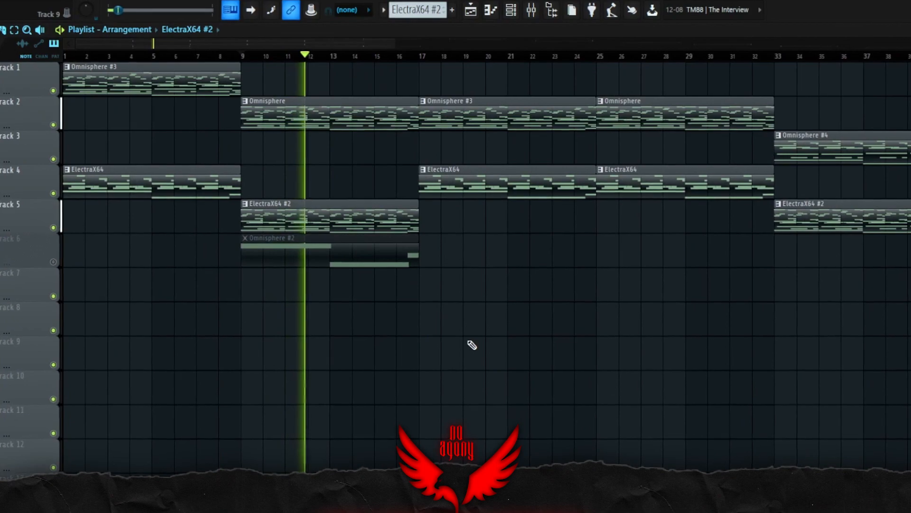
pyautogui.scroll(-2, 470, 349)
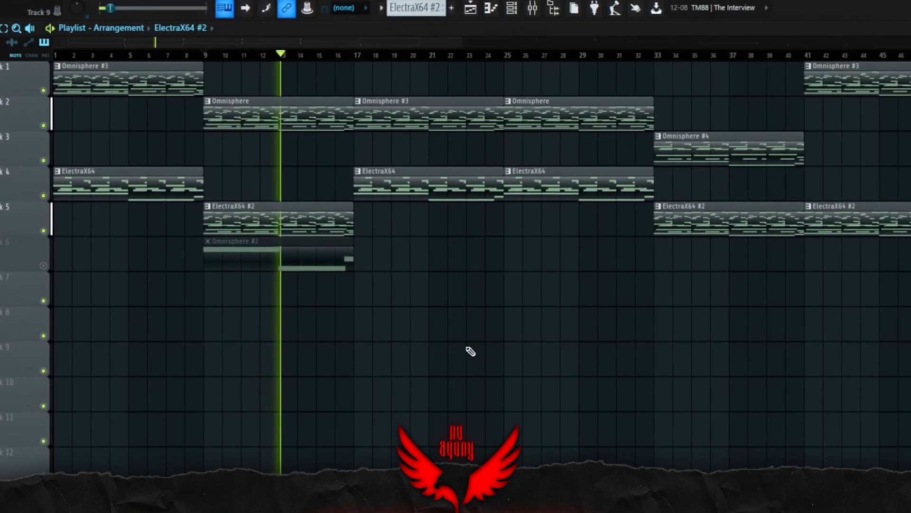
pyautogui.scroll(-3, 470, 354)
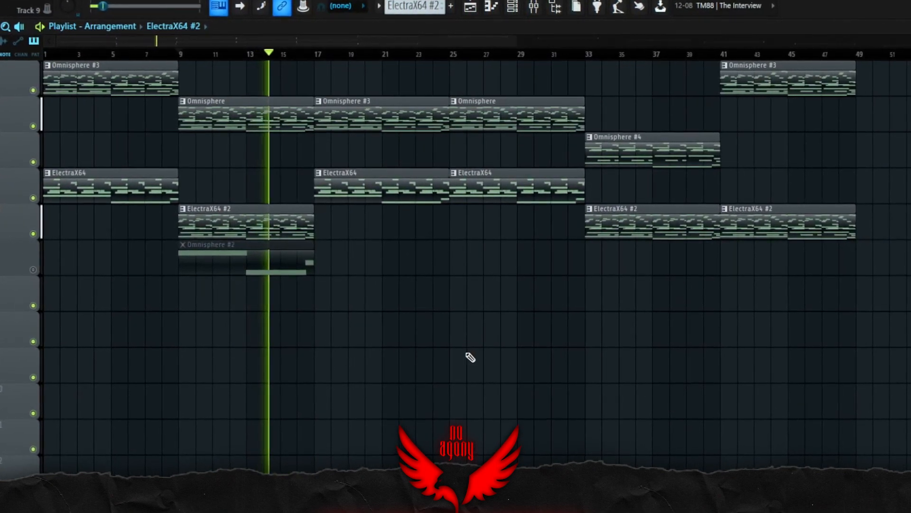
pyautogui.scroll(-1, 470, 360)
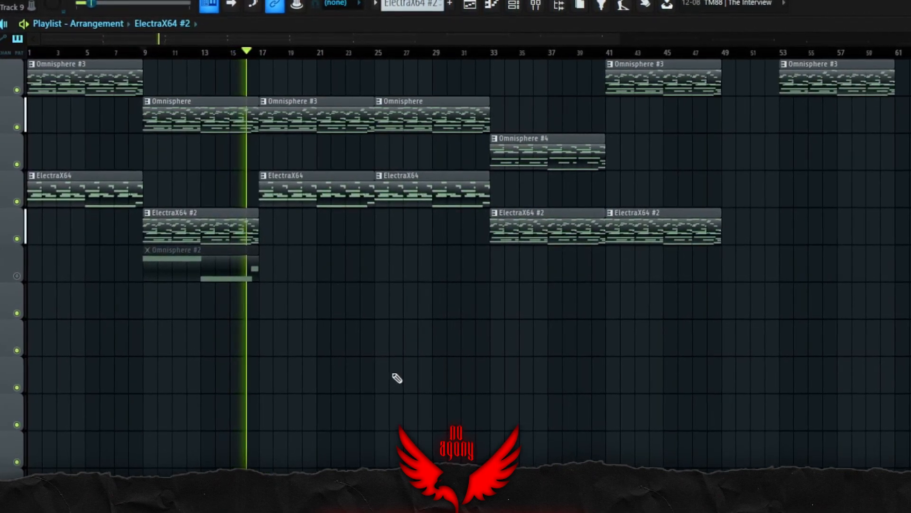
pyautogui.press('space')
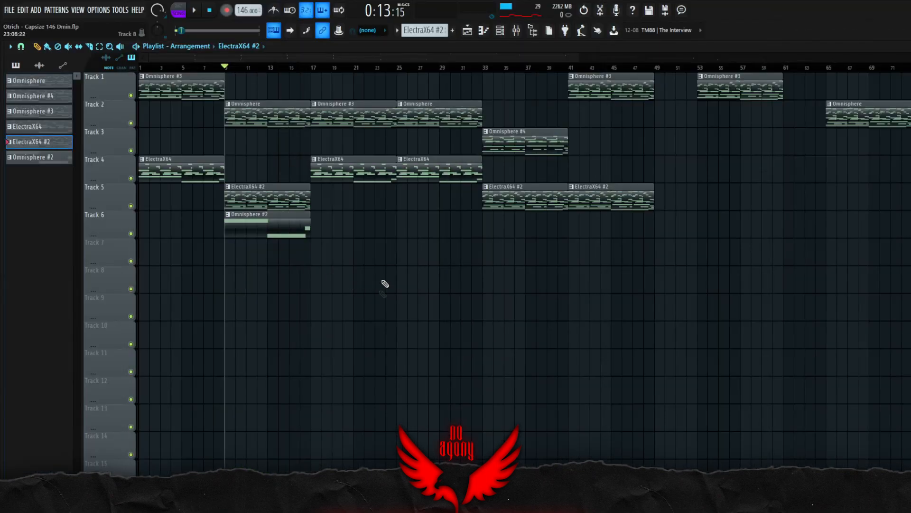
# - Open the project Otrich - Starlight 154 Cmin.flp and show its playlist arrangement with the mixer hidden
pyautogui.click(9, 10)
pyautogui.click(47, 160)
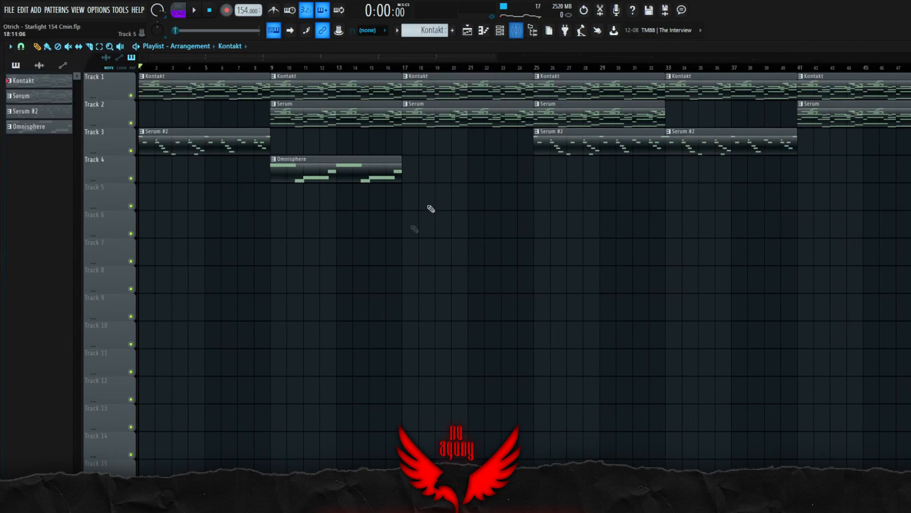
pyautogui.scroll(-2, 304, 290)
pyautogui.click(516, 30)
pyautogui.click(516, 30)
pyautogui.scroll(2, 605, 314)
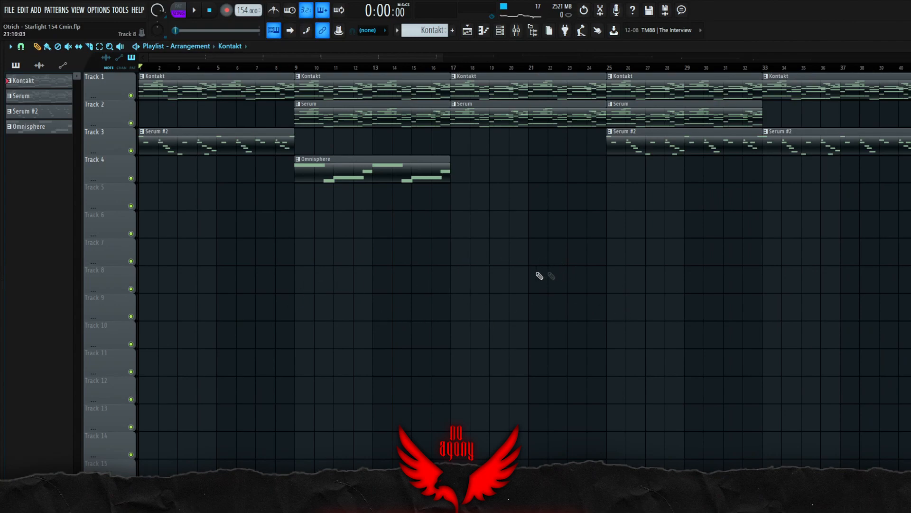
pyautogui.scroll(1, 210, 93)
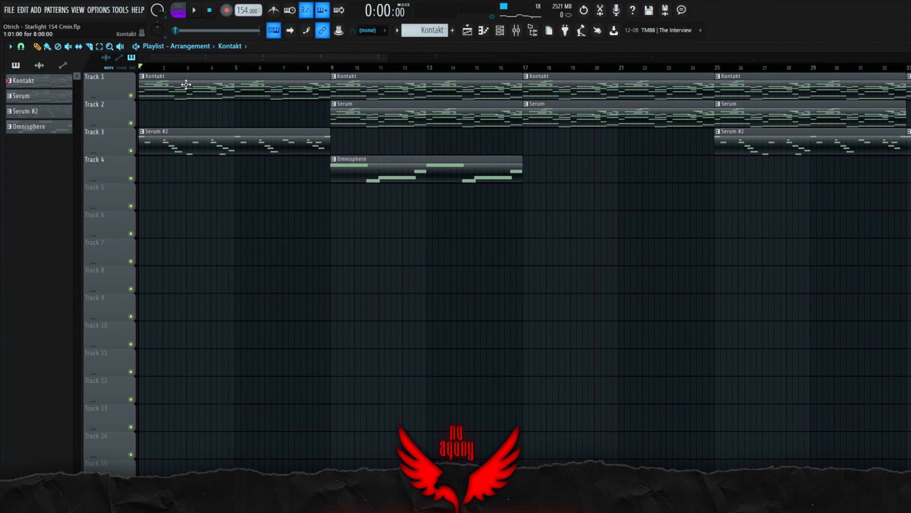
# - Solo Track 1 and open its first Kontakt clip in the piano roll
pyautogui.keyDown('ctrl'); pyautogui.click(130, 96); pyautogui.keyUp('ctrl')
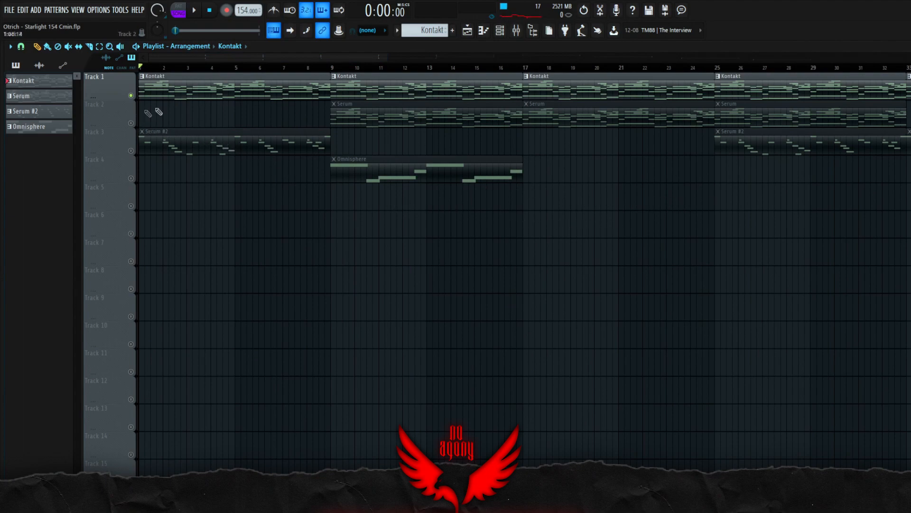
pyautogui.scroll(2, 147, 138)
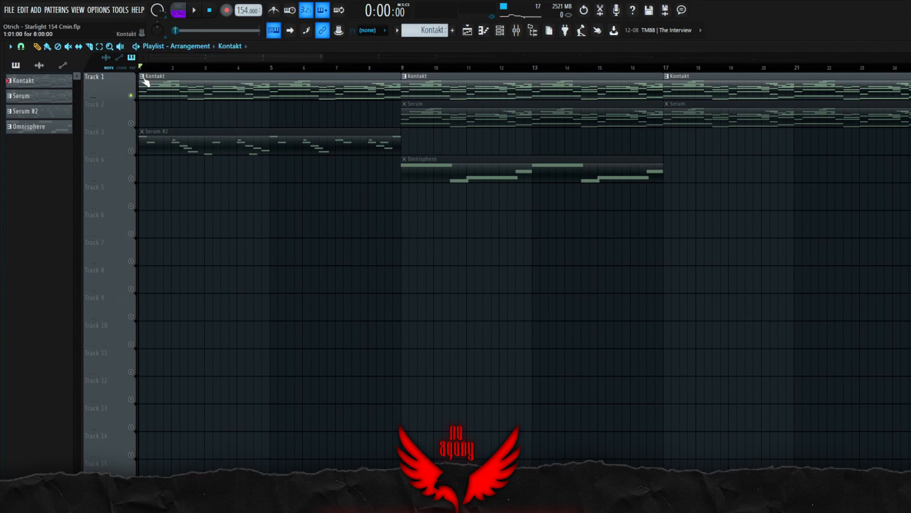
pyautogui.doubleClick(157, 87)
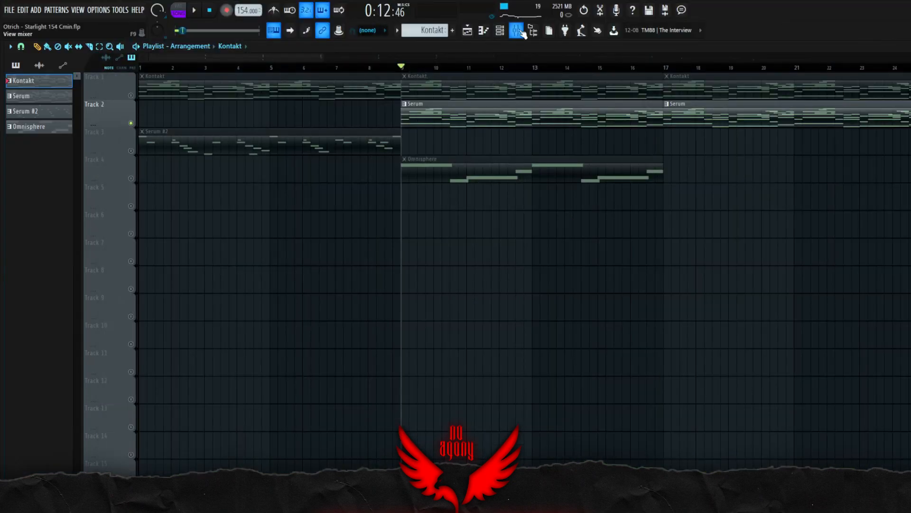
# - Select Insert 2 in the mixer, open its Gross Beat effect to examine the time envelope and close it
pyautogui.click(516, 30)
pyautogui.click(65, 192)
pyautogui.click(91, 192)
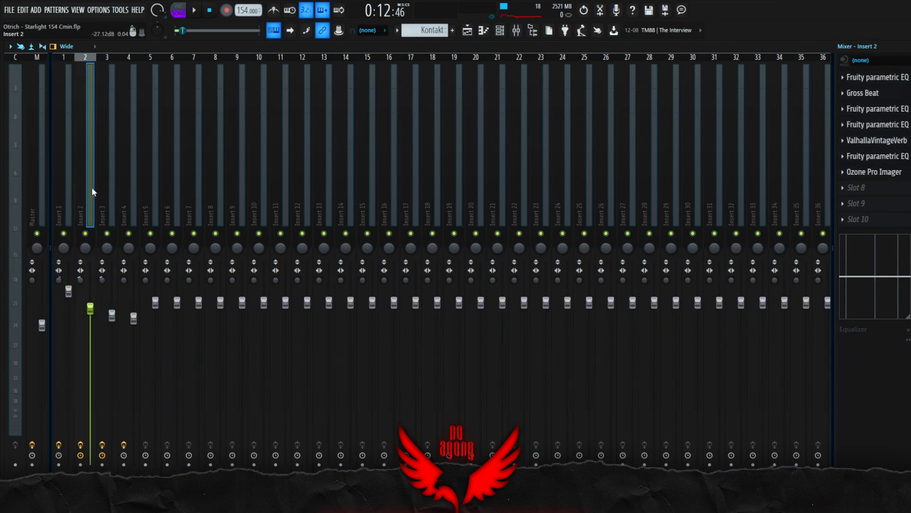
pyautogui.click(896, 97)
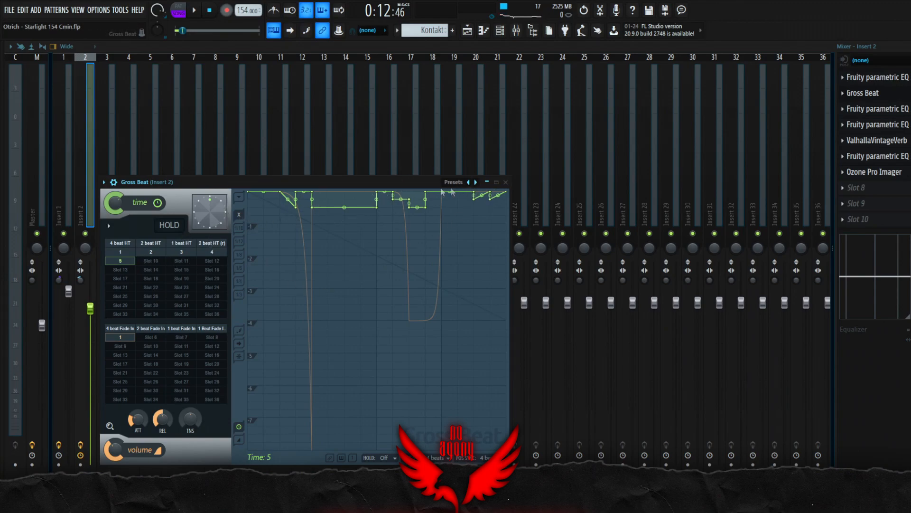
pyautogui.click(506, 183)
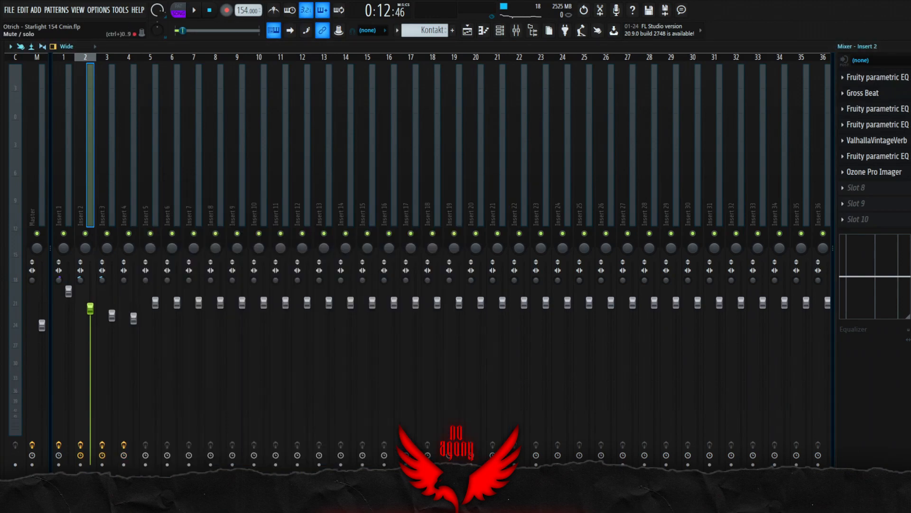
# - Solo mixer Insert 2 and play the Serum part from bar 9 in the playlist
pyautogui.hotkey('alt', 's')
pyautogui.press('F5')
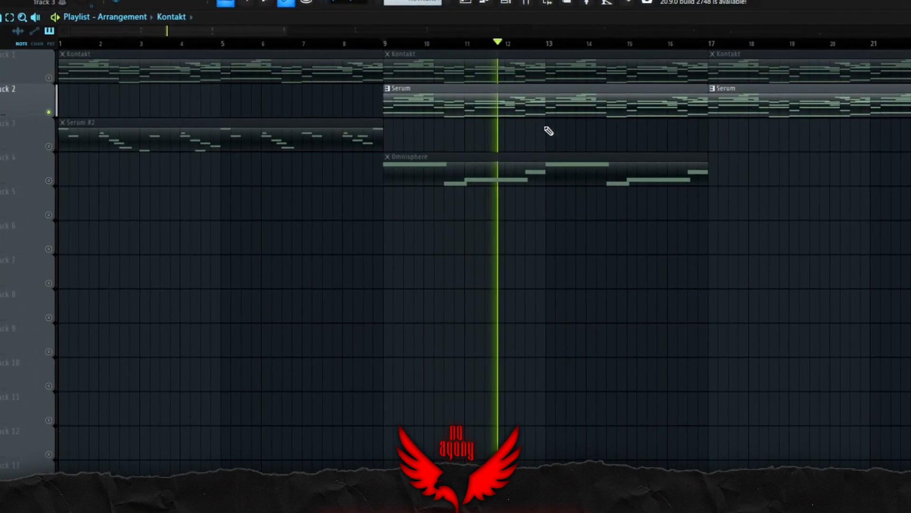
pyautogui.scroll(-2, 641, 252)
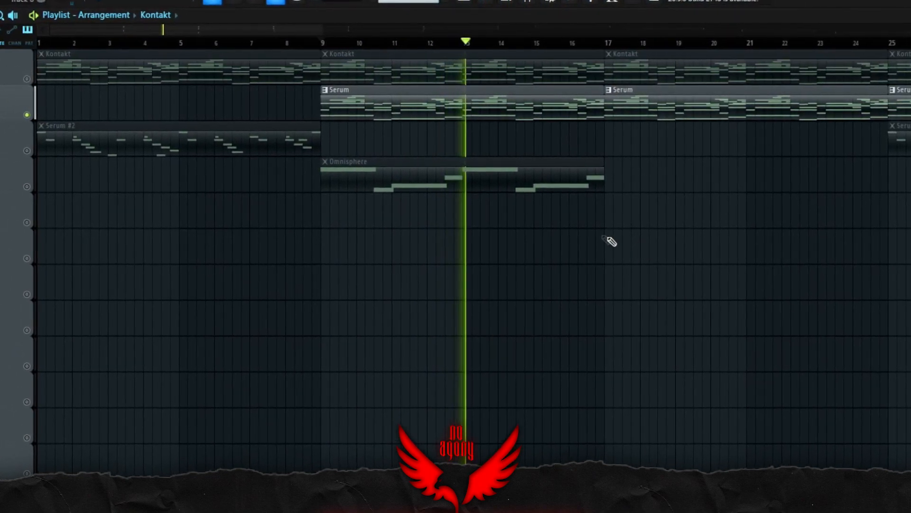
pyautogui.press('space')
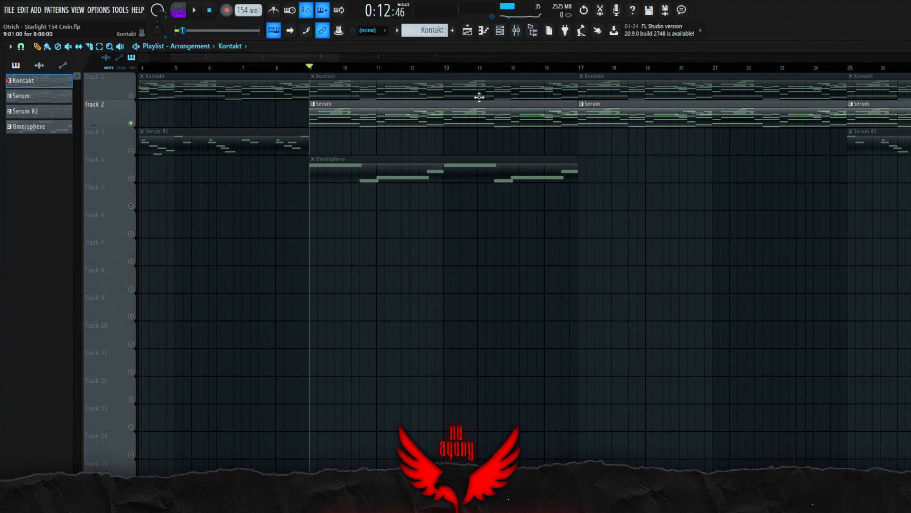
# - Open and close Insert 2's Gross Beat effect in the mixer, and play the soloed Serum part from bar 9 in the playlist
pyautogui.click(520, 30)
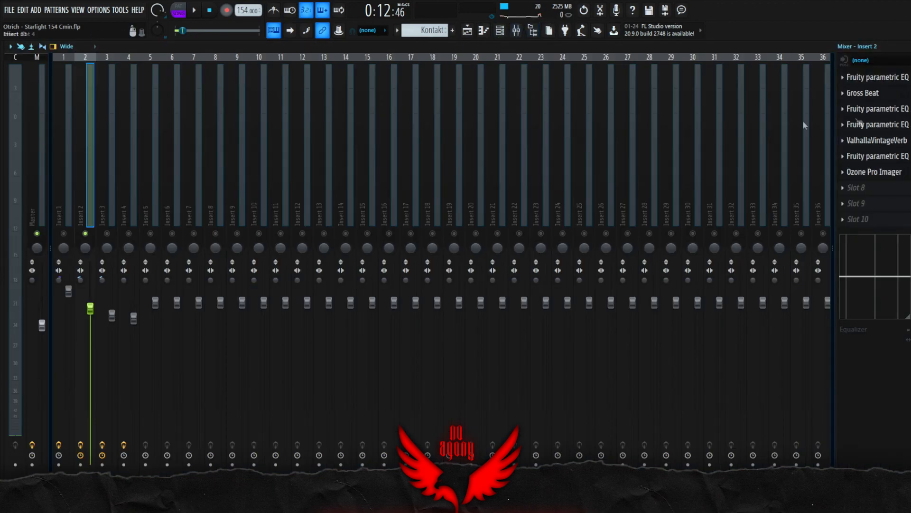
pyautogui.click(893, 94)
pyautogui.click(896, 97)
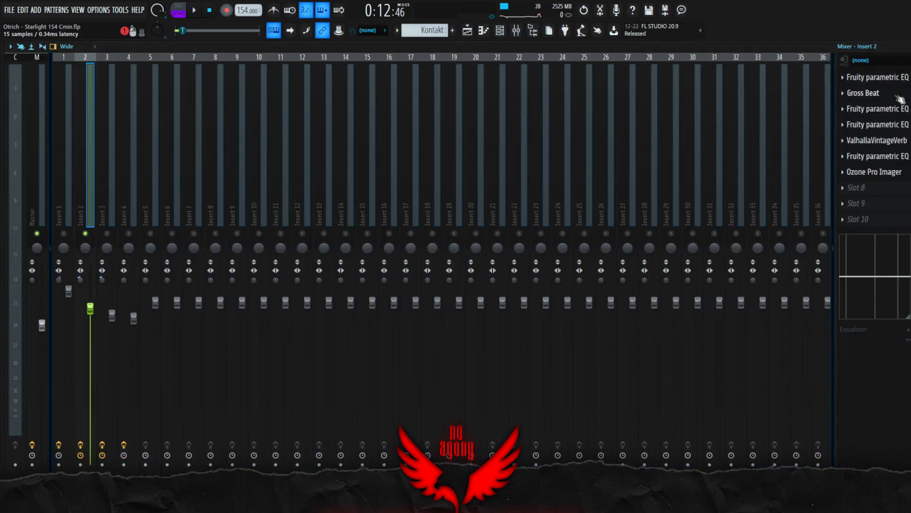
pyautogui.click(907, 46)
pyautogui.press('space')
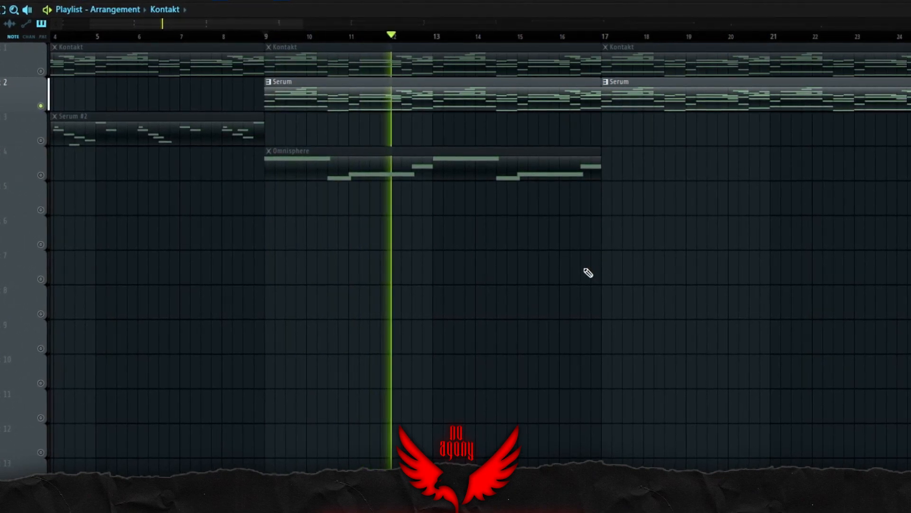
pyautogui.press('space')
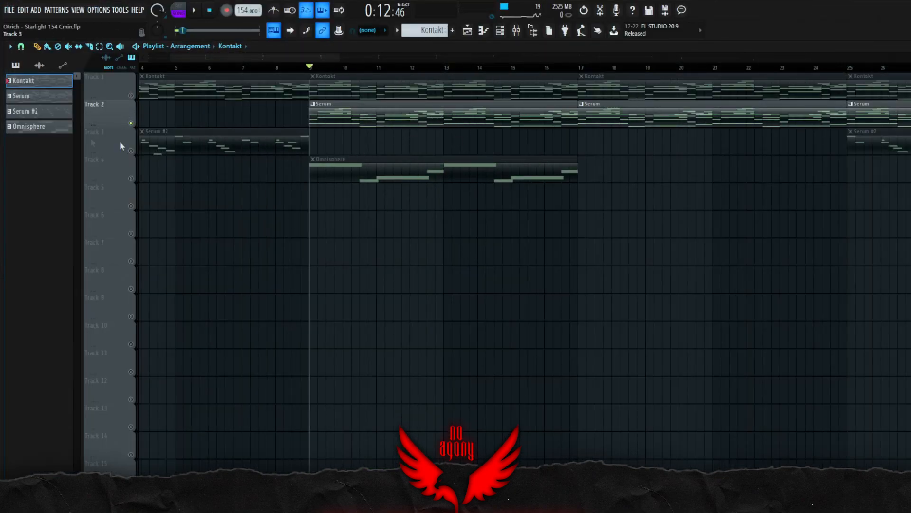
# - Unmute Track 1 and play its Kontakt part together with Serum from bar 9
pyautogui.click(132, 97)
pyautogui.press('space')
pyautogui.scroll(-3, 505, 242)
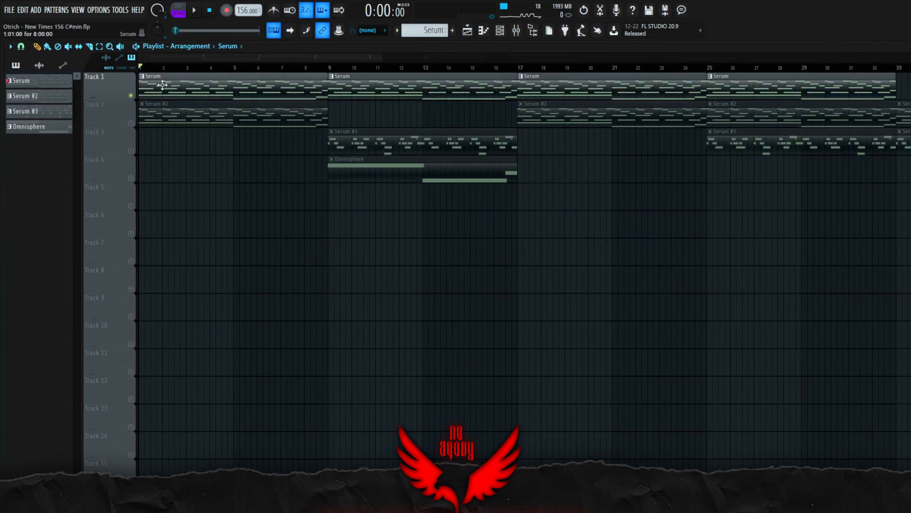
# - Open Track 1's first Serum clip in the piano roll and highlight the first two bars' notes with and without the C#3 bass
pyautogui.doubleClick(214, 83)
pyautogui.scroll(-5, 310, 187)
pyautogui.moveTo(177, 301); pyautogui.dragTo(104, 105)
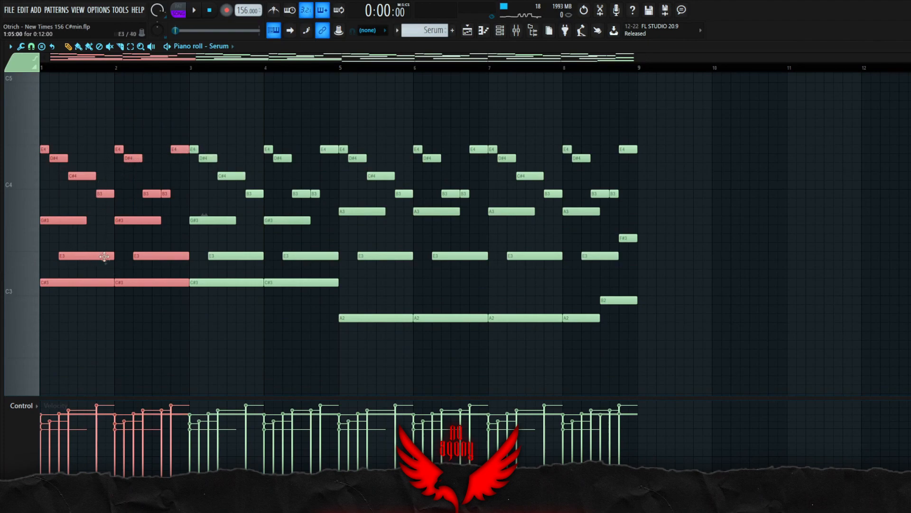
pyautogui.click(69, 114)
pyautogui.moveTo(184, 276); pyautogui.dragTo(47, 148)
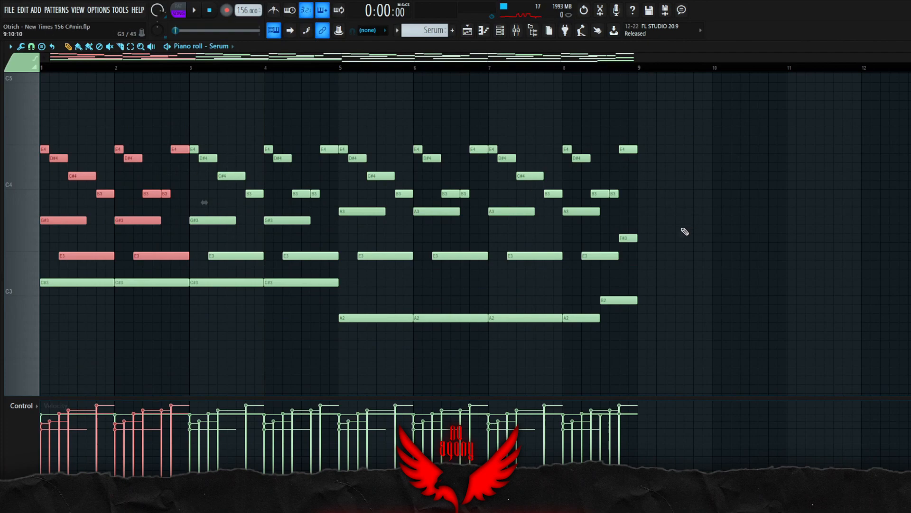
# - Highlight the bass notes along the bottom of the Serum melody in both halves of the pattern and clear the selection
pyautogui.moveTo(312, 314); pyautogui.dragTo(42, 280)
pyautogui.moveTo(654, 328); pyautogui.dragTo(293, 300)
pyautogui.click(239, 252)
pyautogui.scroll(2, 787, 162)
pyautogui.scroll(-1, 765, 181)
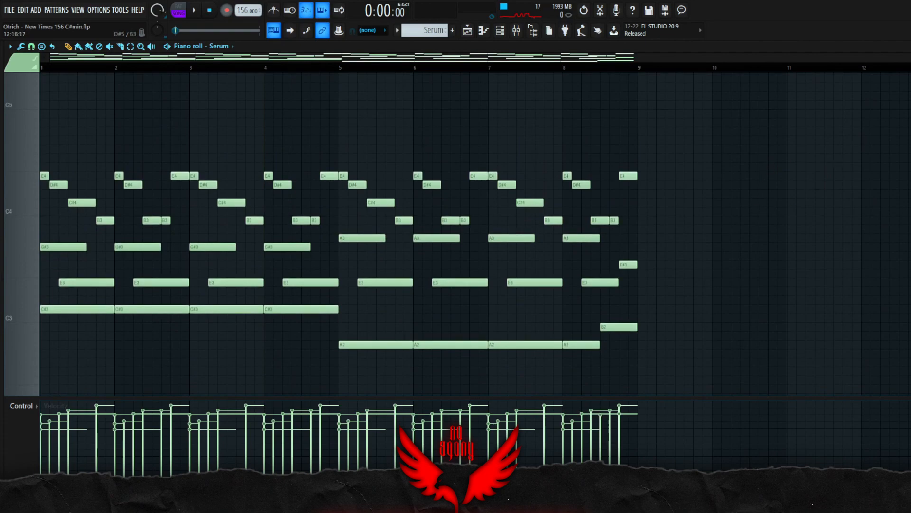
# - Return to the playlist and play Track 1's Serum part alone from bar 1
pyautogui.click(484, 31)
pyautogui.click(516, 31)
pyautogui.click(516, 30)
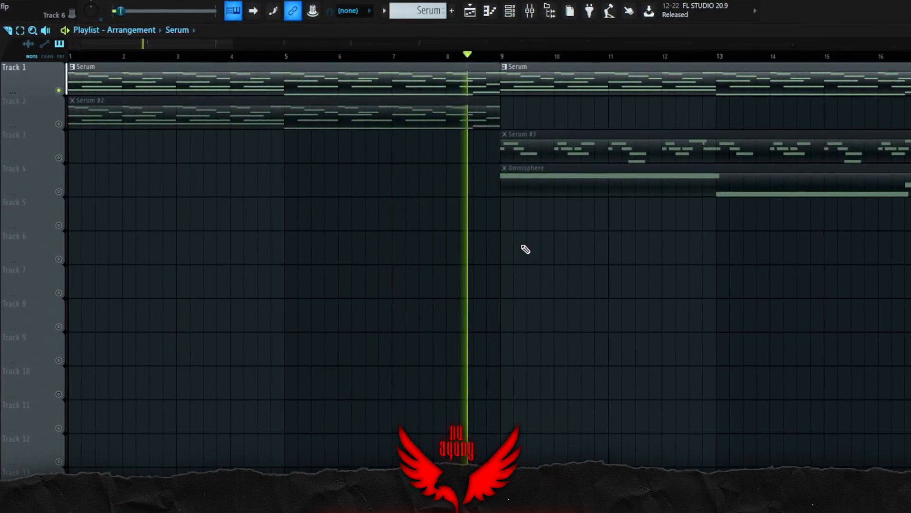
pyautogui.press('space')
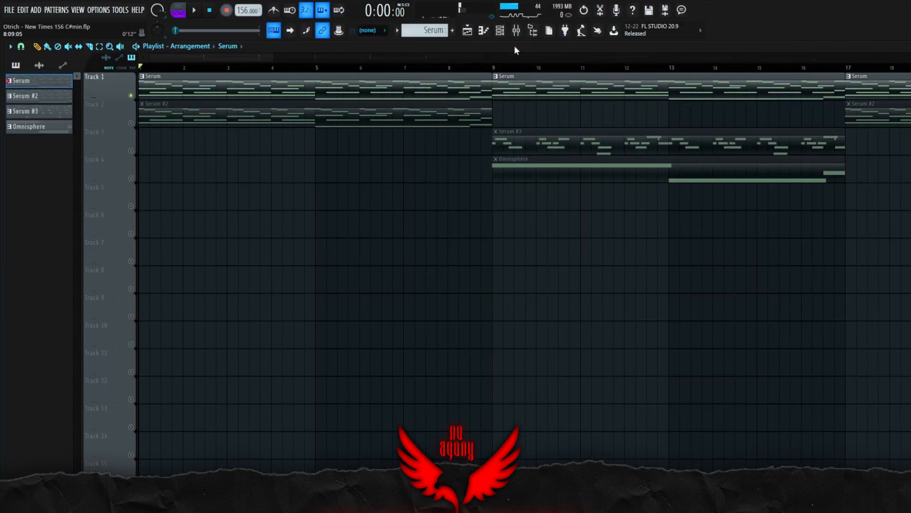
# - Unmute Track 2 and open its first Serum #2 clip in the piano roll
pyautogui.click(131, 123)
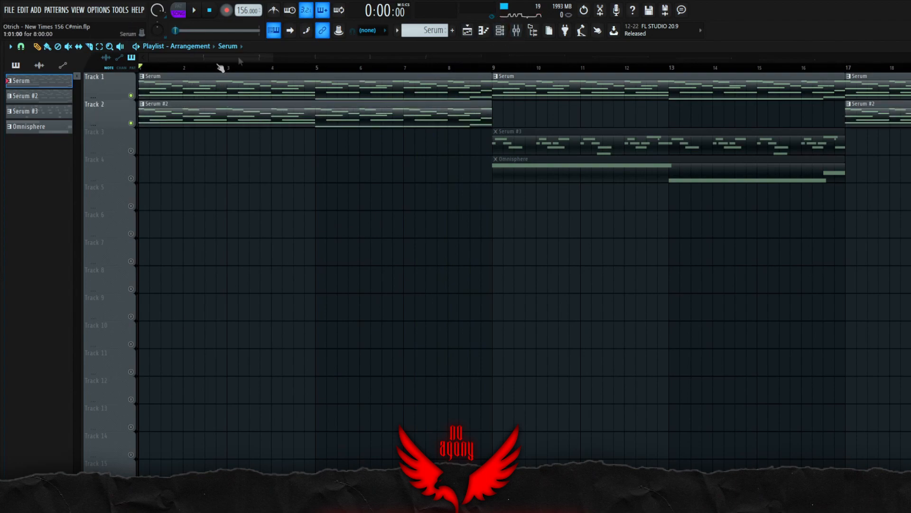
pyautogui.click(516, 30)
pyautogui.click(516, 31)
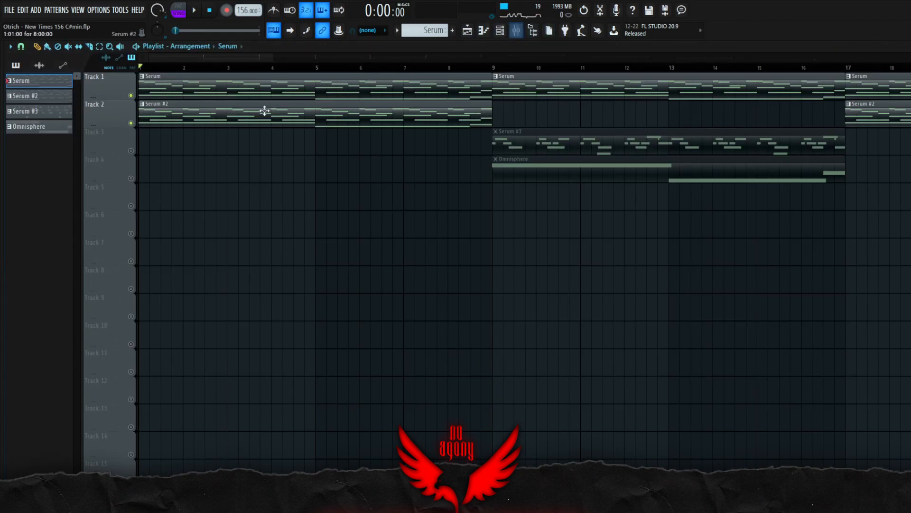
pyautogui.doubleClick(265, 112)
pyautogui.hscroll(-4, 641, 274)
pyautogui.scroll(5, 560, 177)
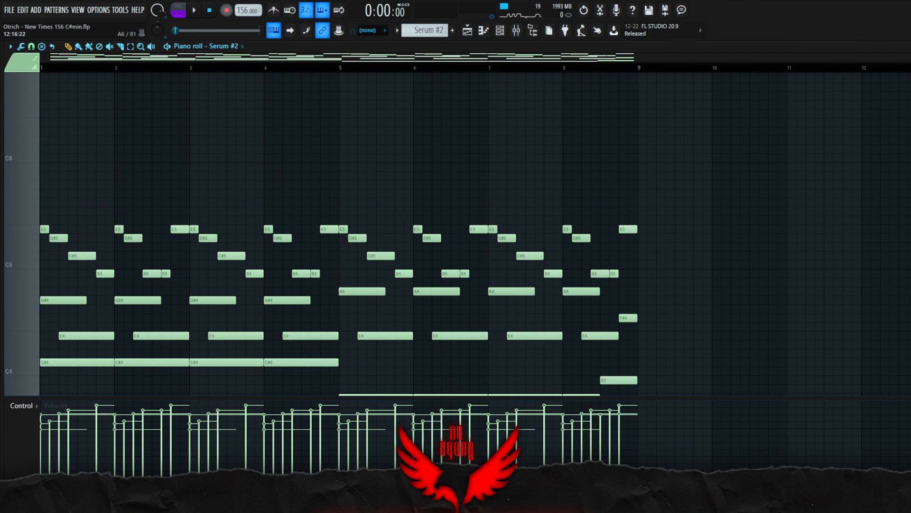
# - Open Insert 2's Gross Beat effect to examine its time envelope, close it and audition the Serum #2 sound
pyautogui.click(901, 46)
pyautogui.press('F9')
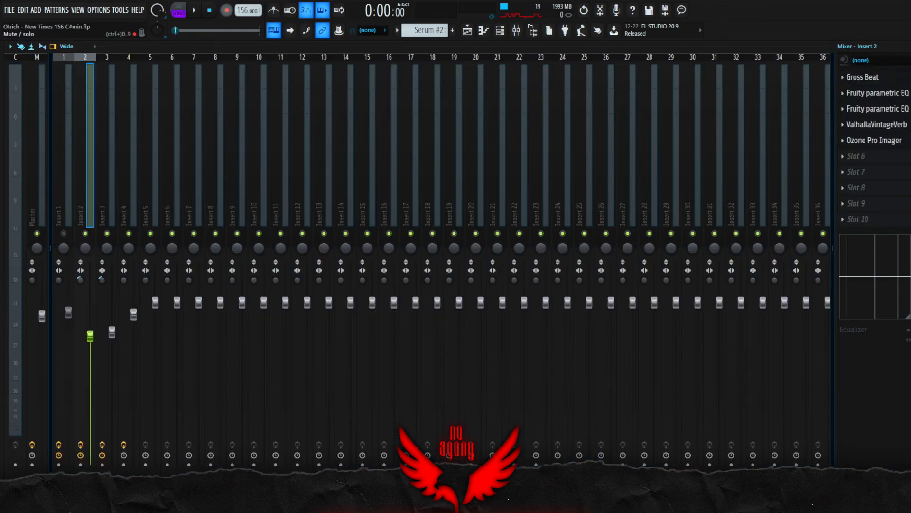
pyautogui.click(893, 79)
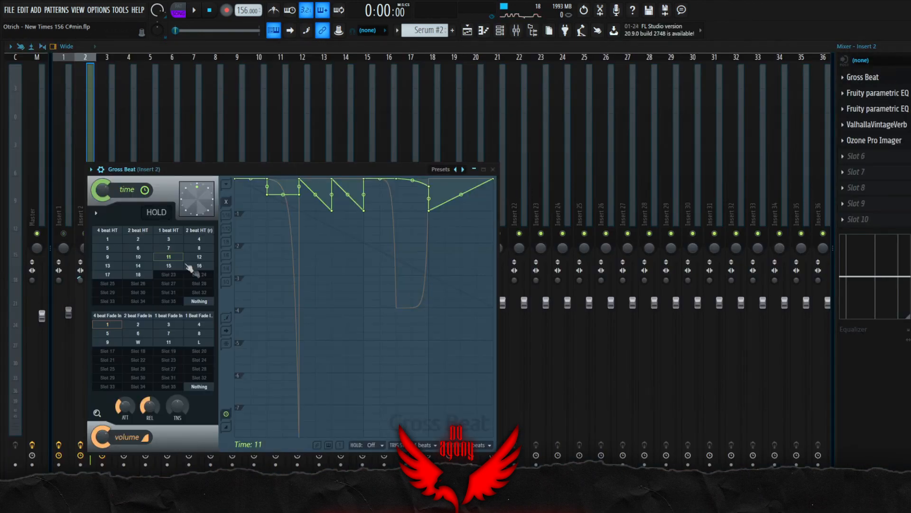
pyautogui.click(494, 170)
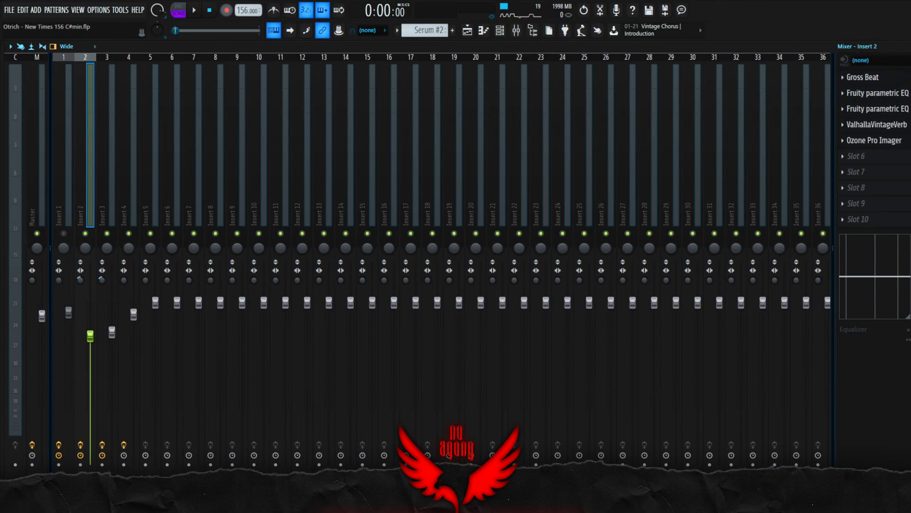
pyautogui.press('space')
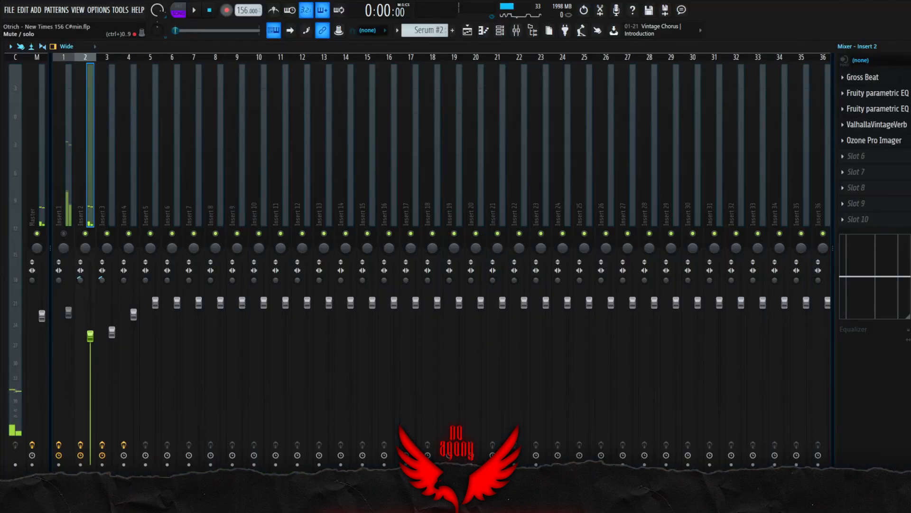
pyautogui.click(891, 78)
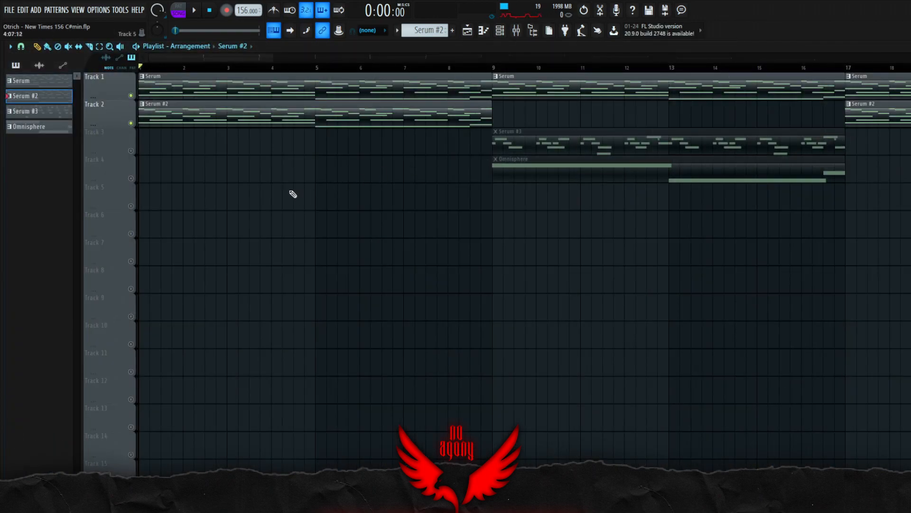
# - Play the Serum #2 layer from bar 1 in the playlist
pyautogui.press('space')
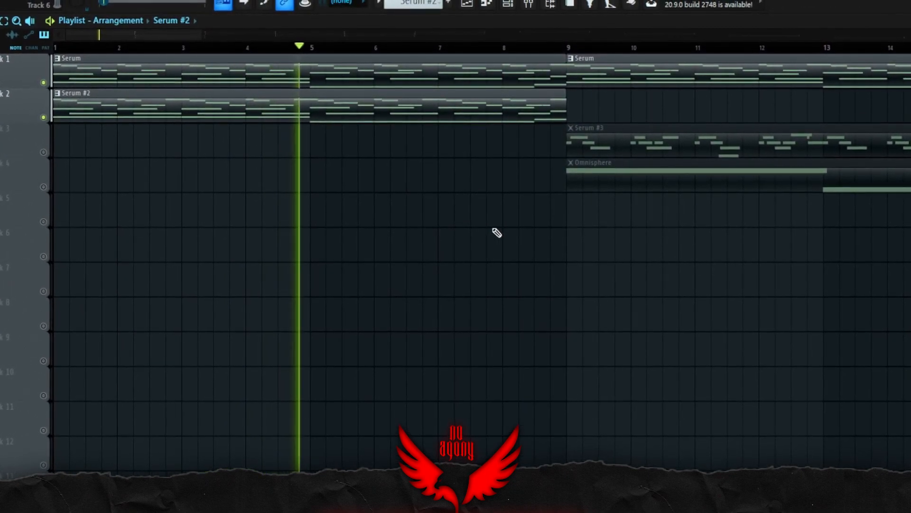
pyautogui.scroll(-1, 499, 237)
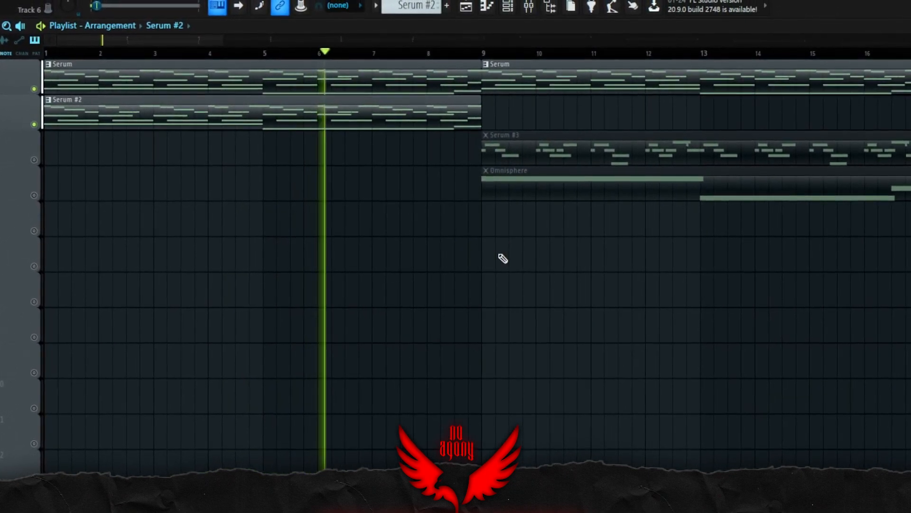
pyautogui.scroll(-1, 502, 261)
pyautogui.press('space')
# - Unmute Insert 1 in the mixer and return to the playlist
pyautogui.press('F9')
pyautogui.press('F9')
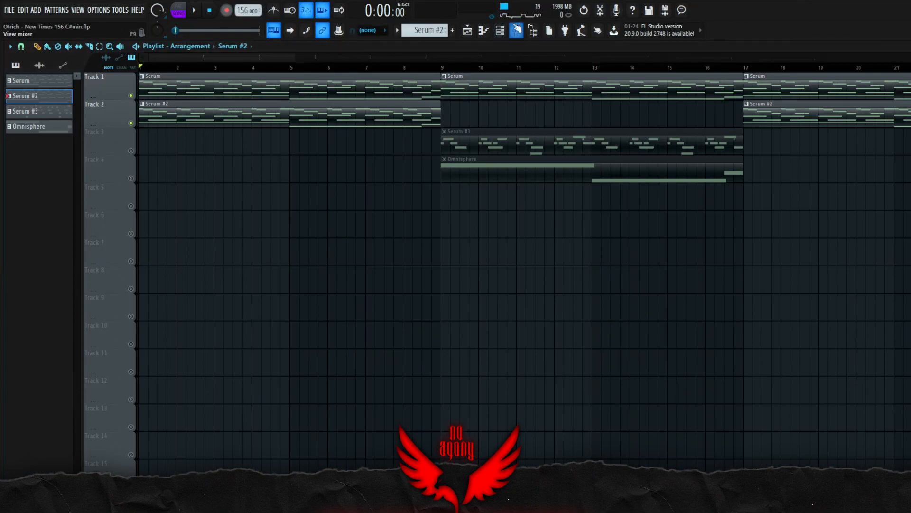
pyautogui.click(517, 30)
pyautogui.click(910, 46)
# - Play the Serum and Serum #2 parts together from bar 1 in the playlist
pyautogui.scroll(2, 126, 195)
pyautogui.click(234, 108)
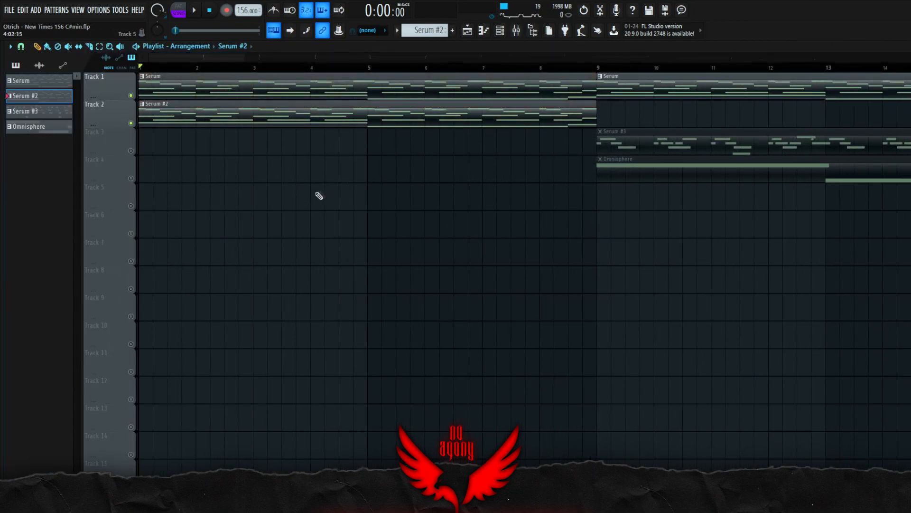
pyautogui.scroll(-2, 243, 198)
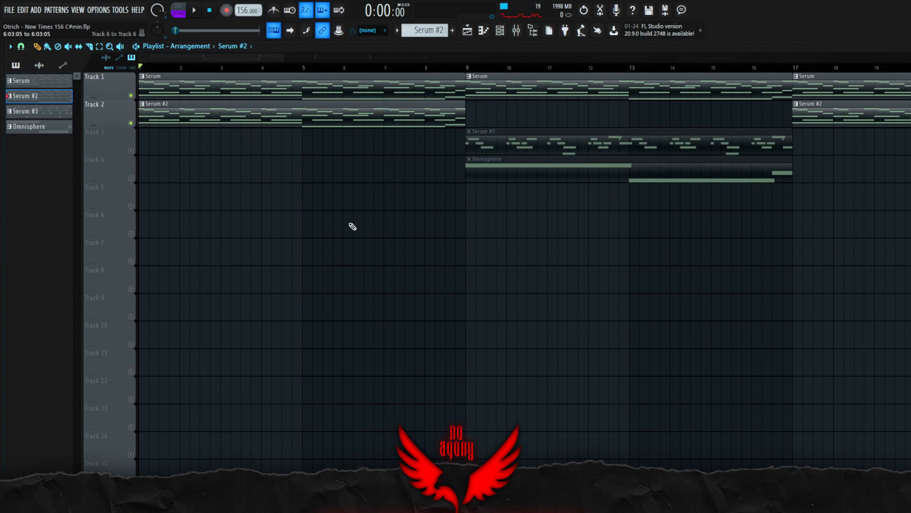
pyautogui.scroll(-2, 234, 190)
pyautogui.moveTo(153, 98); pyautogui.dragTo(301, 152)
pyautogui.click(315, 178)
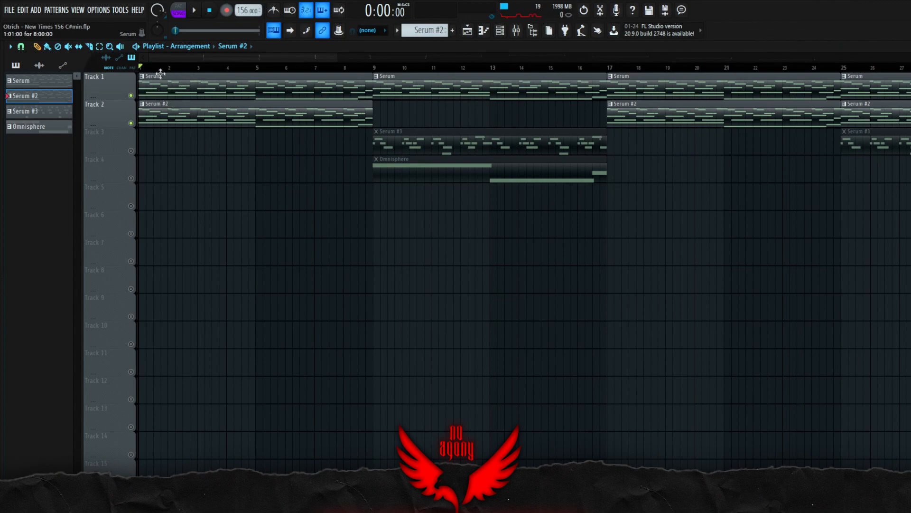
pyautogui.press('space')
pyautogui.scroll(-2, 312, 265)
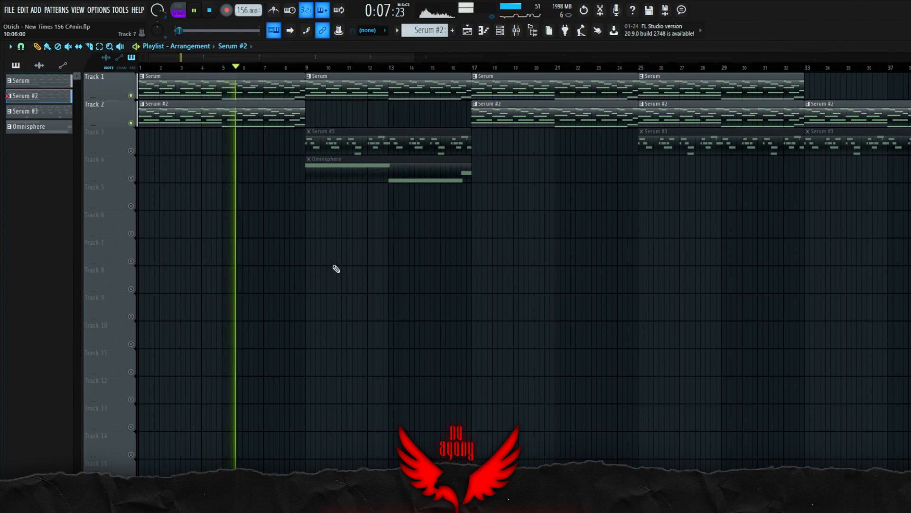
pyautogui.scroll(-1, 336, 268)
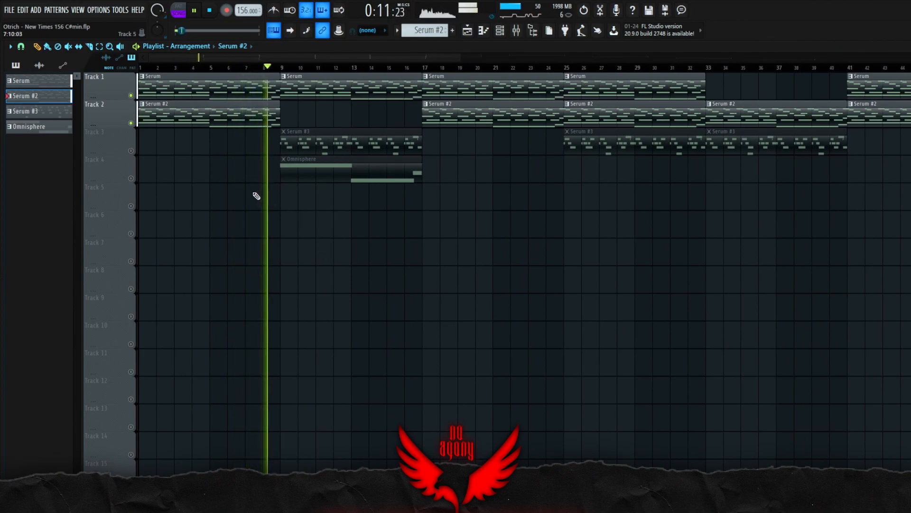
pyautogui.press('space')
# - Unmute Track 3, select Insert 3 in the mixer, and open and close its Gross Beat effect
pyautogui.click(131, 150)
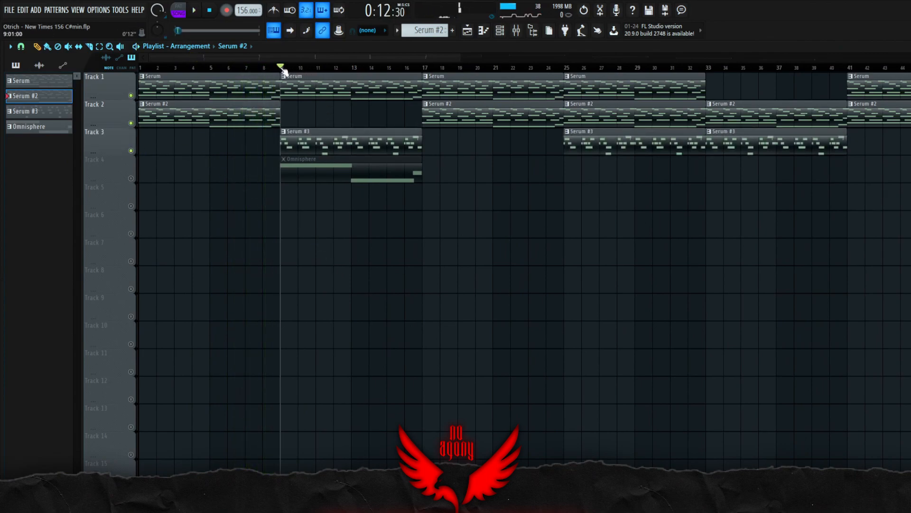
pyautogui.press('F9')
pyautogui.click(103, 189)
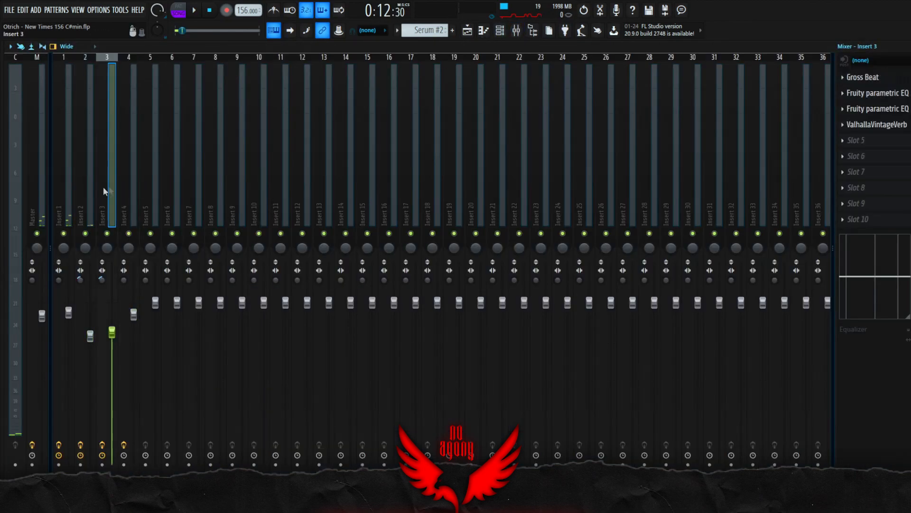
pyautogui.click(863, 77)
pyautogui.click(863, 77)
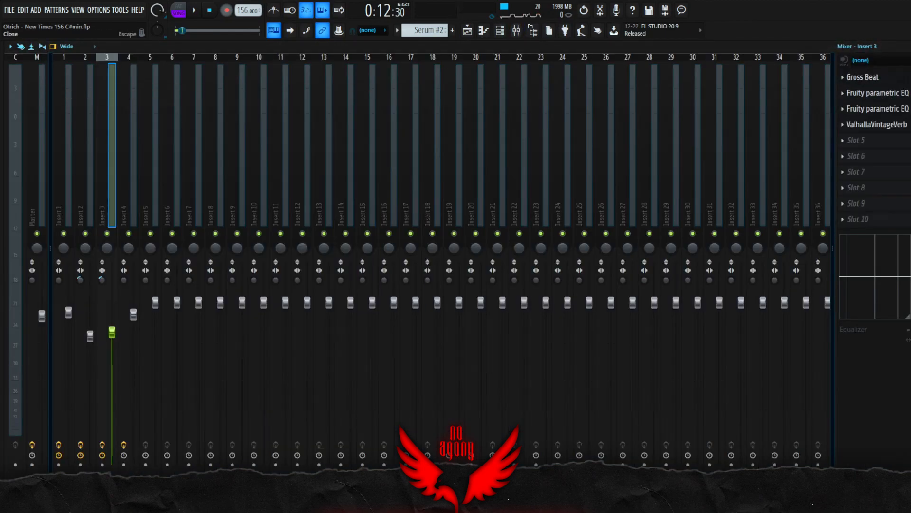
# - Play the Serum and Serum #3 parts together from bar 9 in the playlist
pyautogui.press('F5')
pyautogui.press('space')
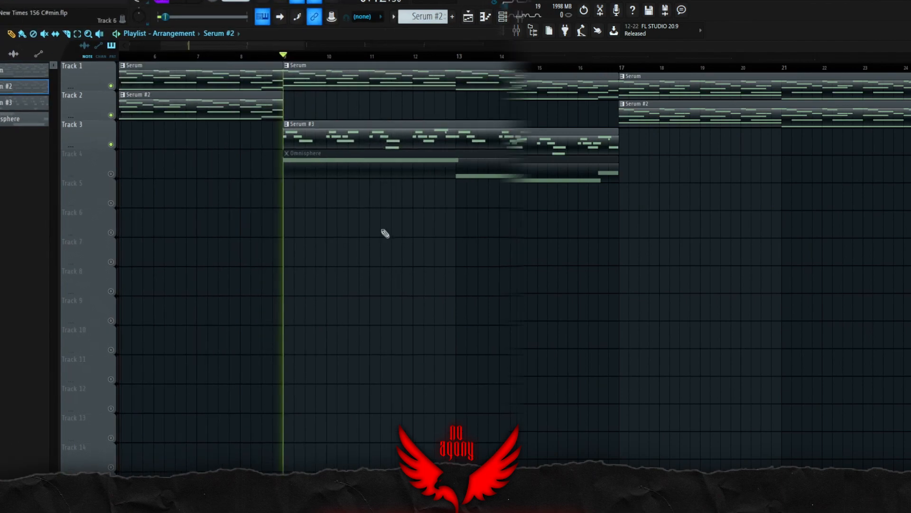
pyautogui.scroll(-4, 373, 279)
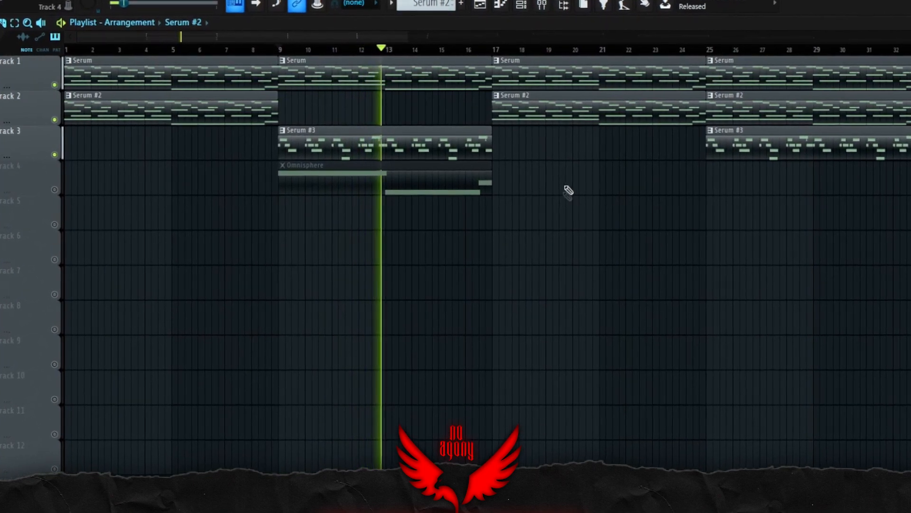
pyautogui.press('space')
# - Check Insert 3 in the mixer and replay the section from bar 9 in the playlist
pyautogui.click(517, 32)
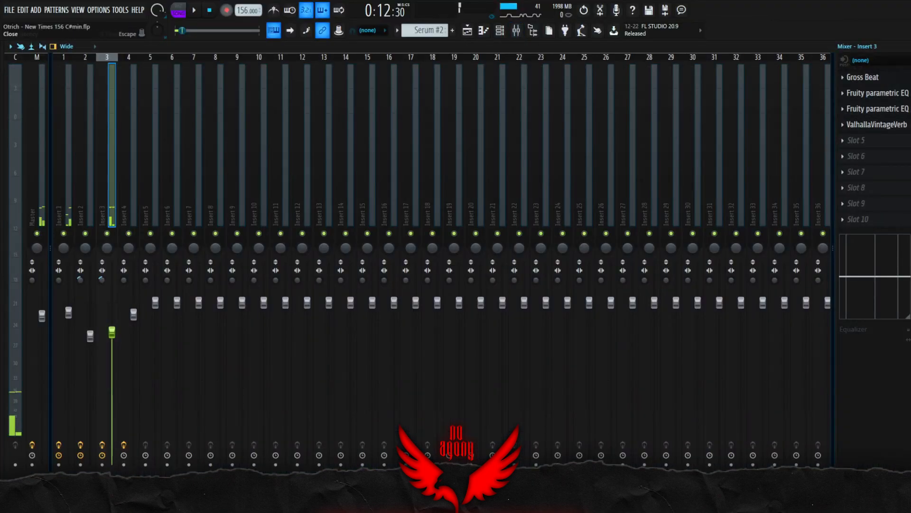
pyautogui.press('F9')
pyautogui.press('space')
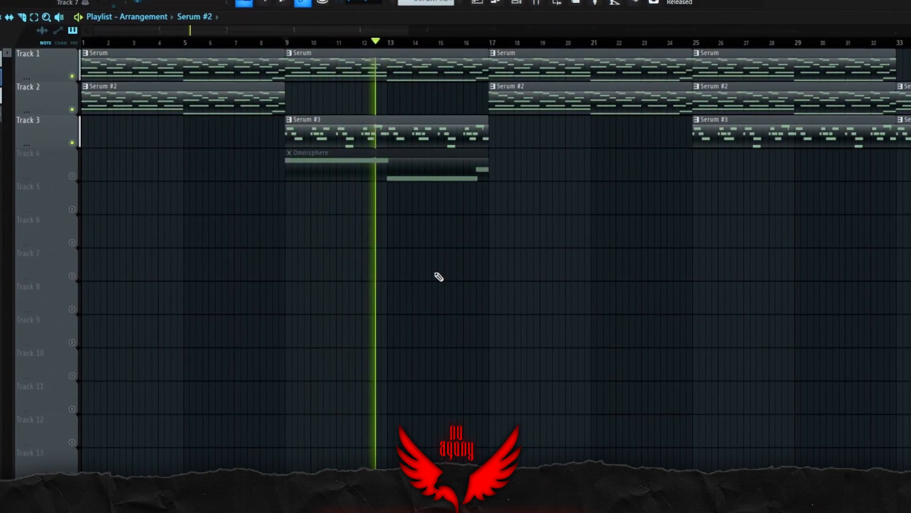
pyautogui.press('space')
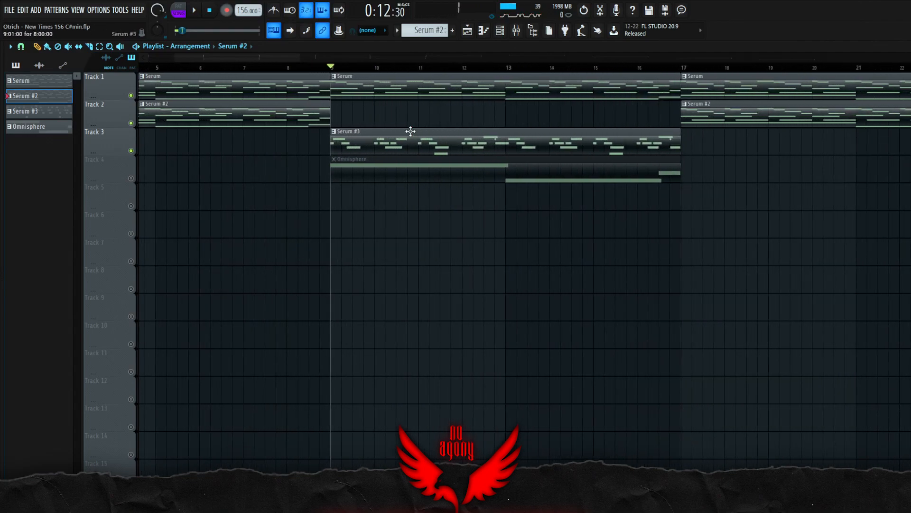
pyautogui.scroll(-4, 522, 204)
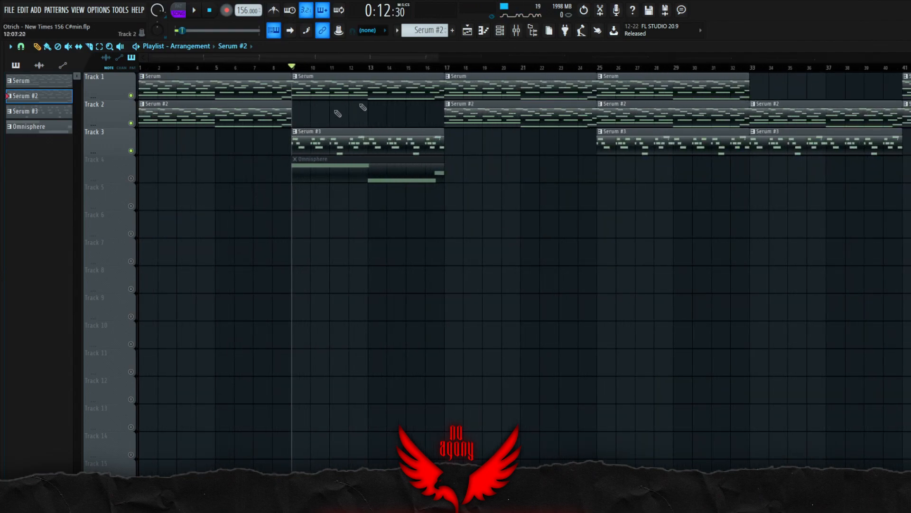
# - Open Insert 3's Gross Beat effect in the mixer to examine its time envelope, and close it
pyautogui.scroll(-2, 301, 152)
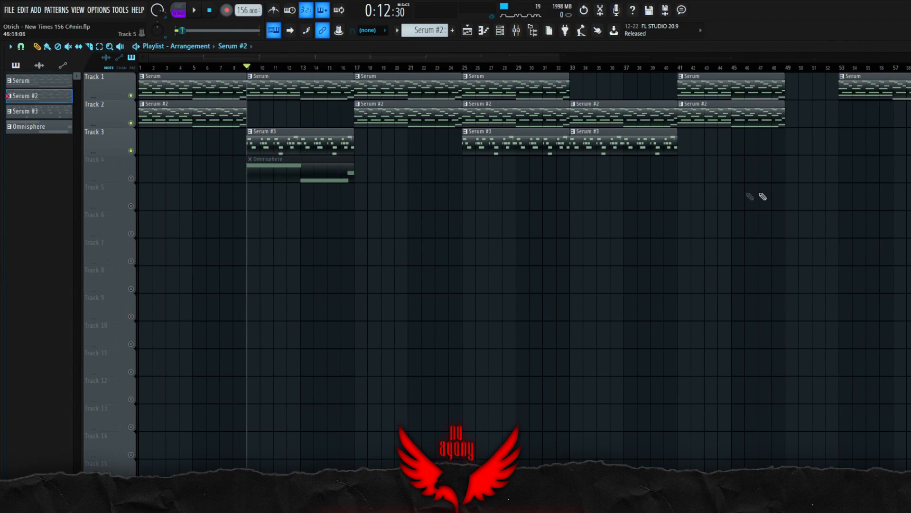
pyautogui.scroll(-2, 473, 295)
pyautogui.click(518, 31)
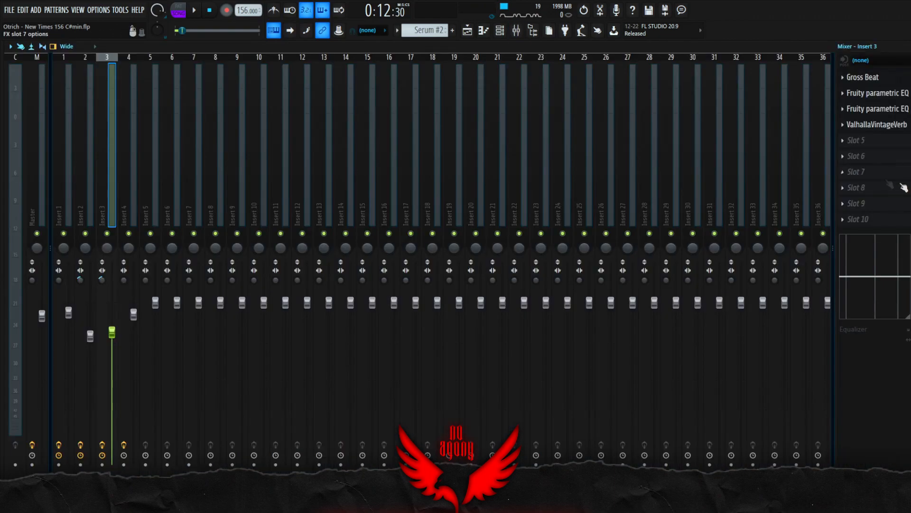
pyautogui.click(865, 77)
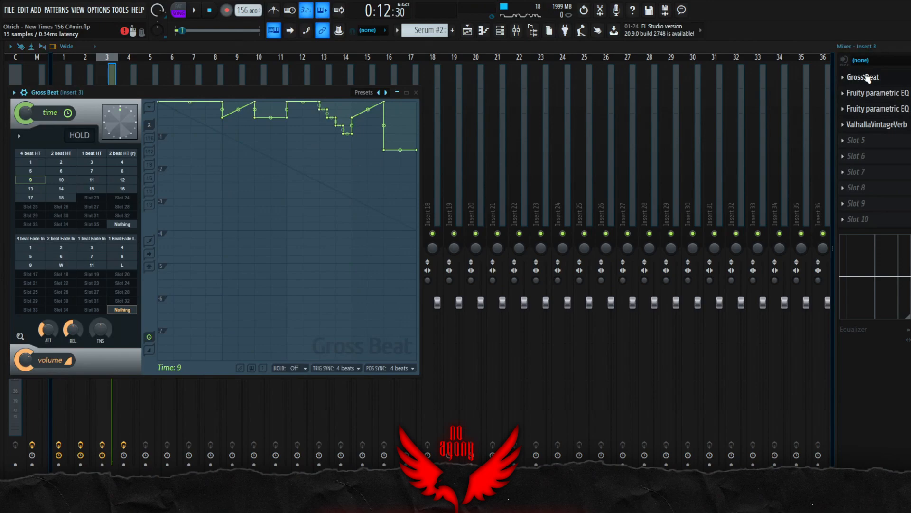
pyautogui.click(864, 77)
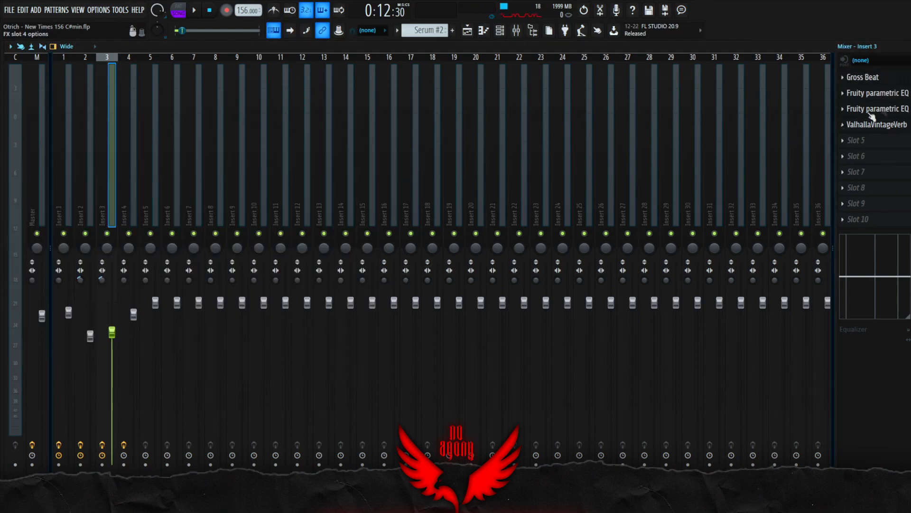
pyautogui.press('Escape')
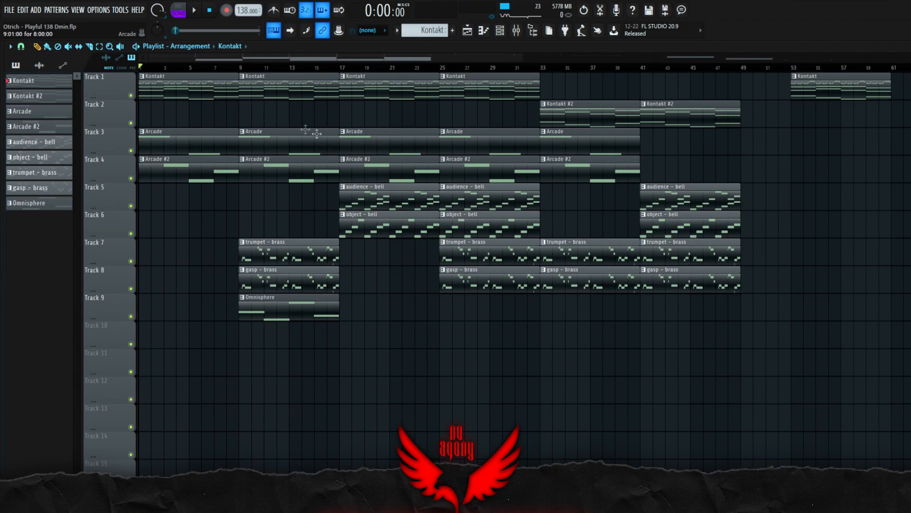
# - Play the full Playful 138 Dmin arrangement from bar 1 in the playlist
pyautogui.scroll(-1, 405, 353)
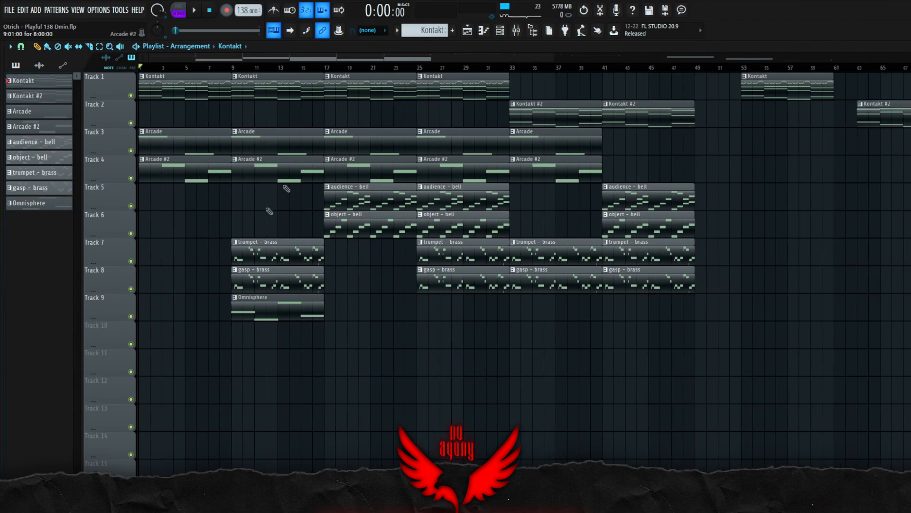
pyautogui.keyDown('ctrl'); pyautogui.moveTo(356, 98); pyautogui.dragTo(194, 76); pyautogui.keyUp('ctrl')
pyautogui.keyDown('ctrl'); pyautogui.click(411, 110); pyautogui.keyUp('ctrl')
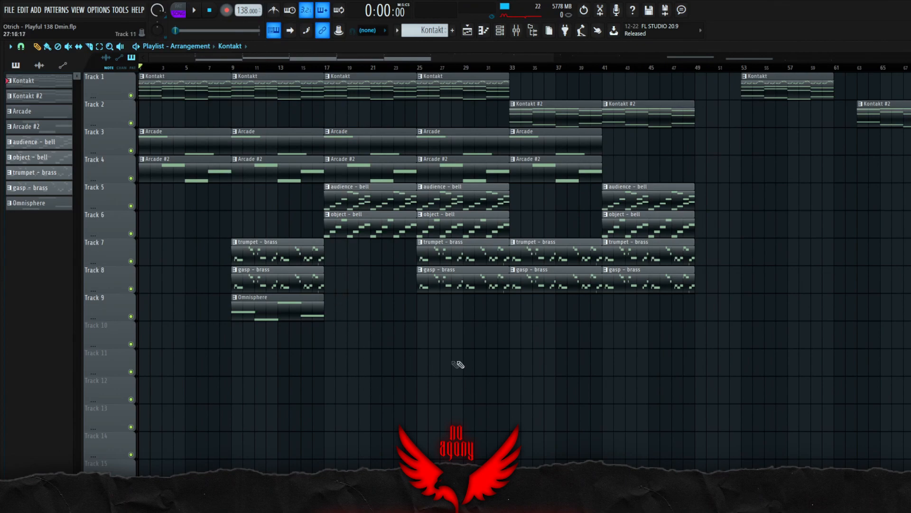
pyautogui.press('space')
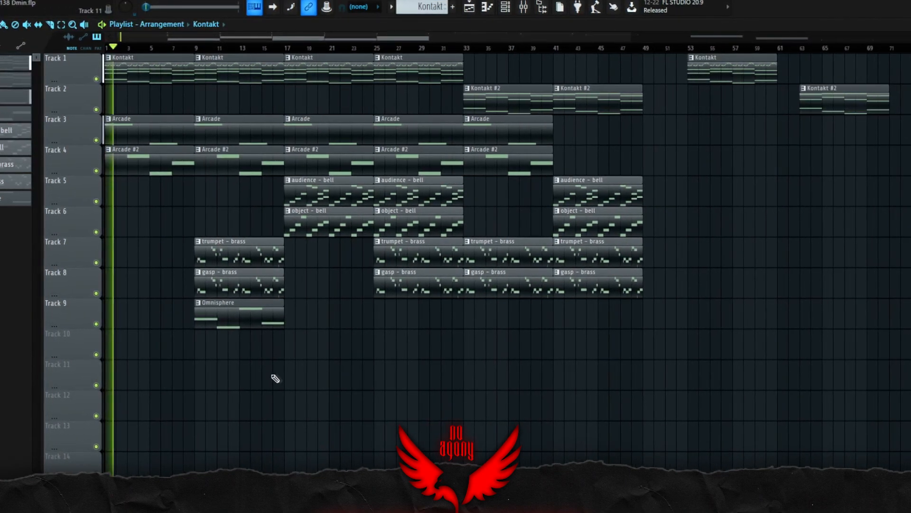
pyautogui.scroll(1, 246, 96)
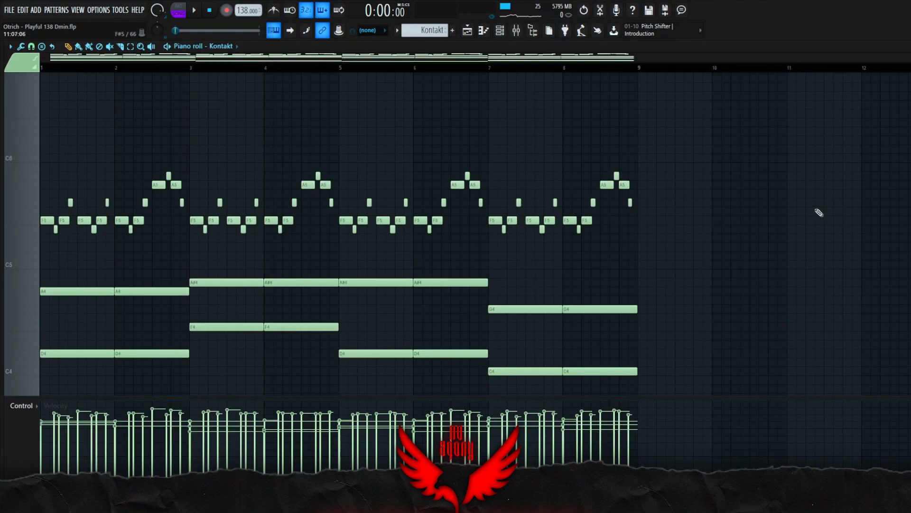
# - Transpose all Kontakt notes in the piano roll down two semitones and up one octave
pyautogui.scroll(-3, 539, 149)
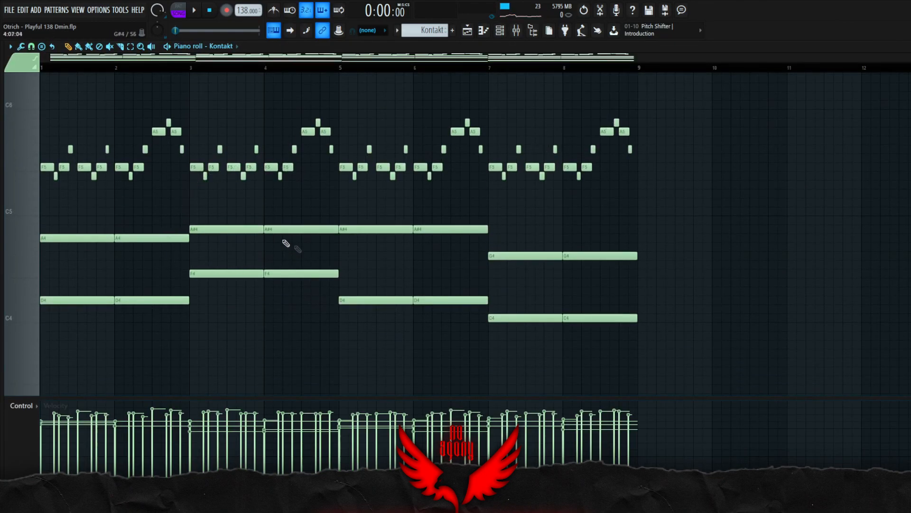
pyautogui.scroll(-4, 298, 249)
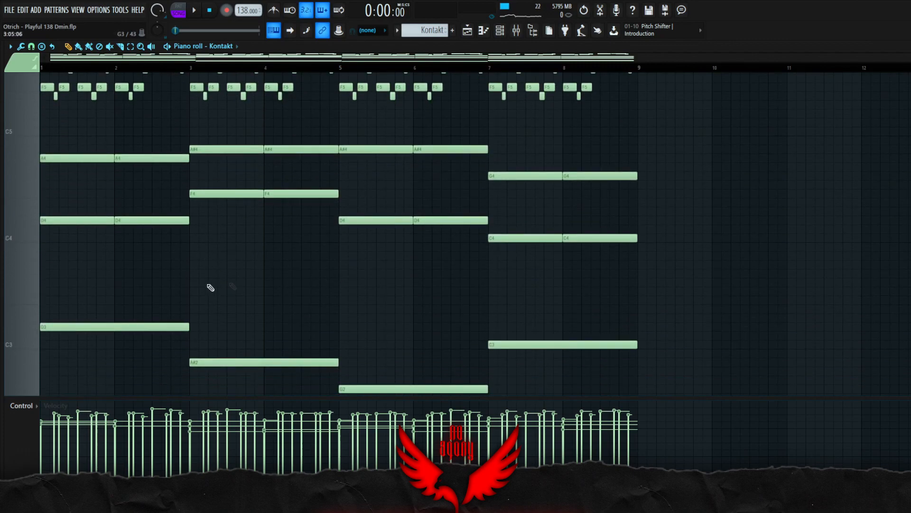
pyautogui.press('Down')
pyautogui.press('Down')
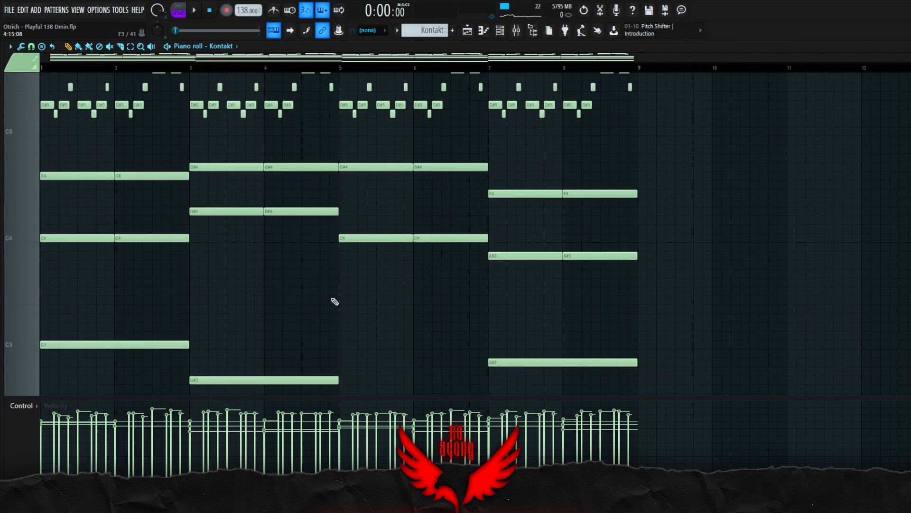
pyautogui.hotkey('ctrl', 'Up')
pyautogui.scroll(7, 356, 281)
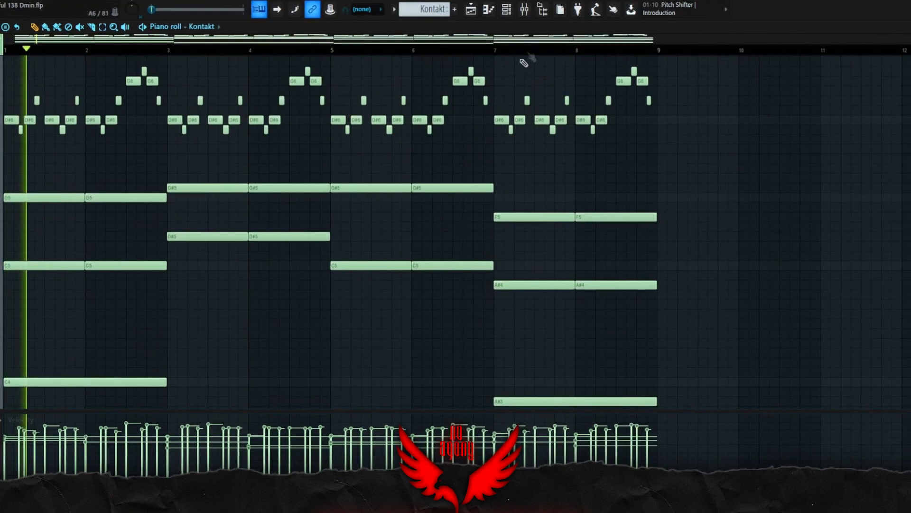
# - Open and close the Gross Beat effects on Insert 1 in the mixer to examine their volume and time envelopes
pyautogui.press('F9')
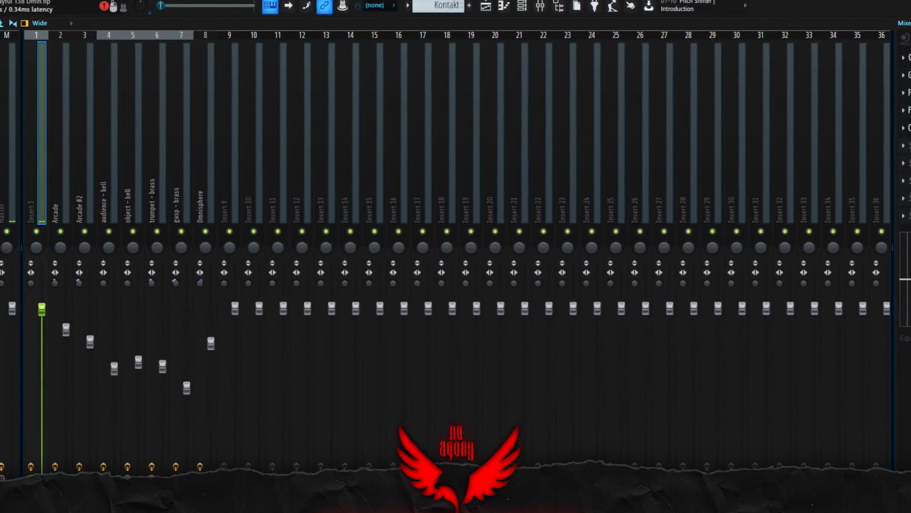
pyautogui.click(906, 59)
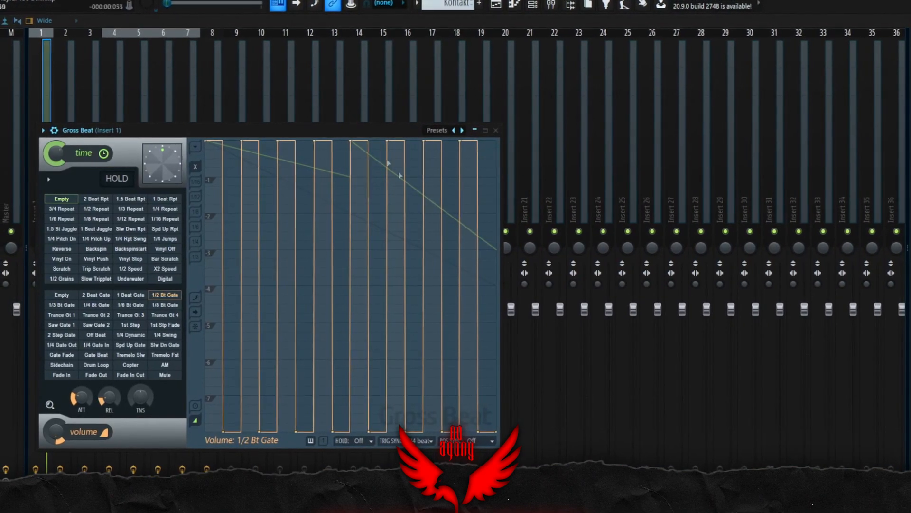
pyautogui.click(490, 131)
pyautogui.click(907, 57)
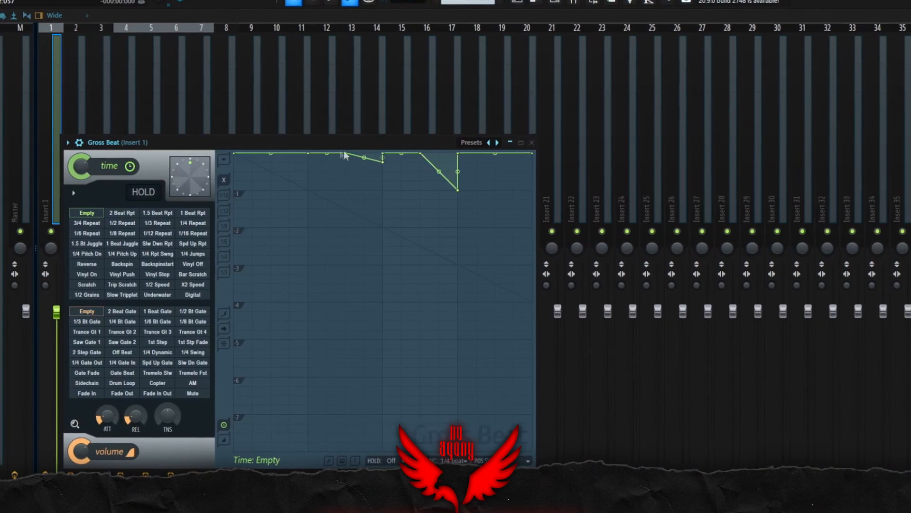
pyautogui.click(537, 143)
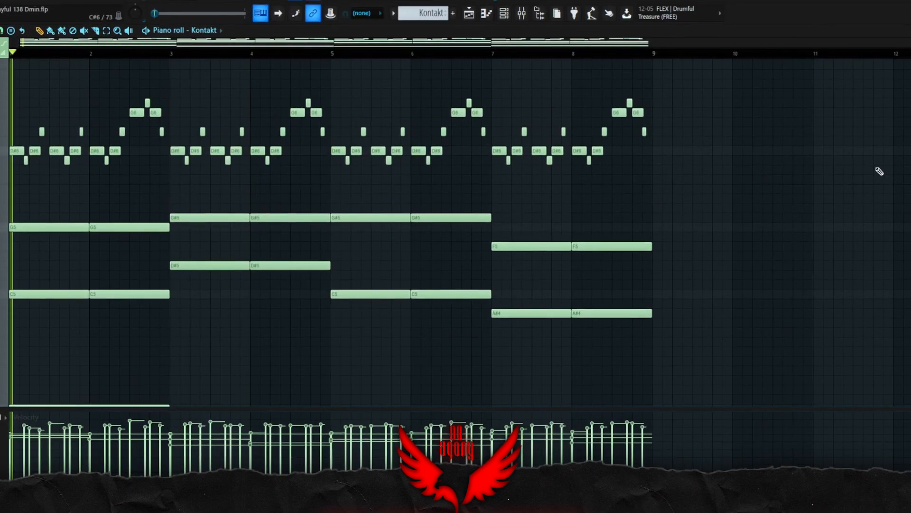
# - Play the transposed Kontakt pattern in the piano roll, undo the transposition and return to the playlist
pyautogui.press('space')
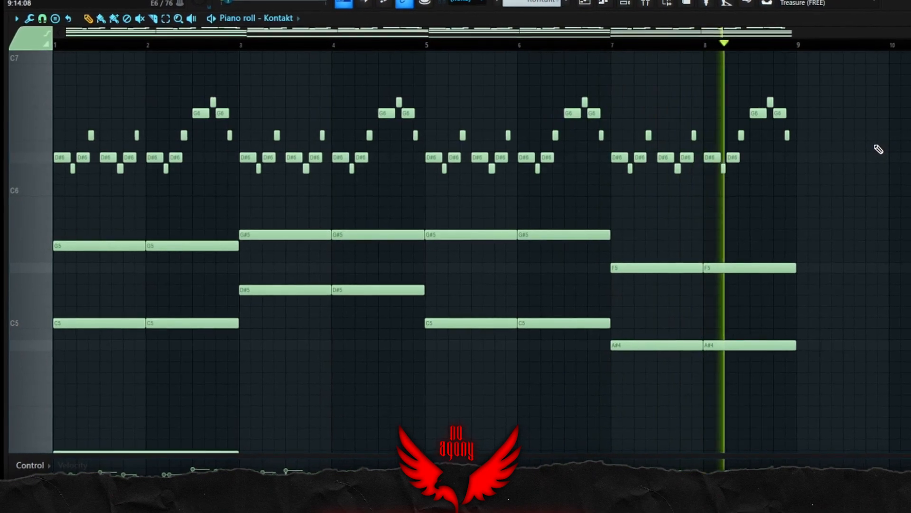
pyautogui.press('space')
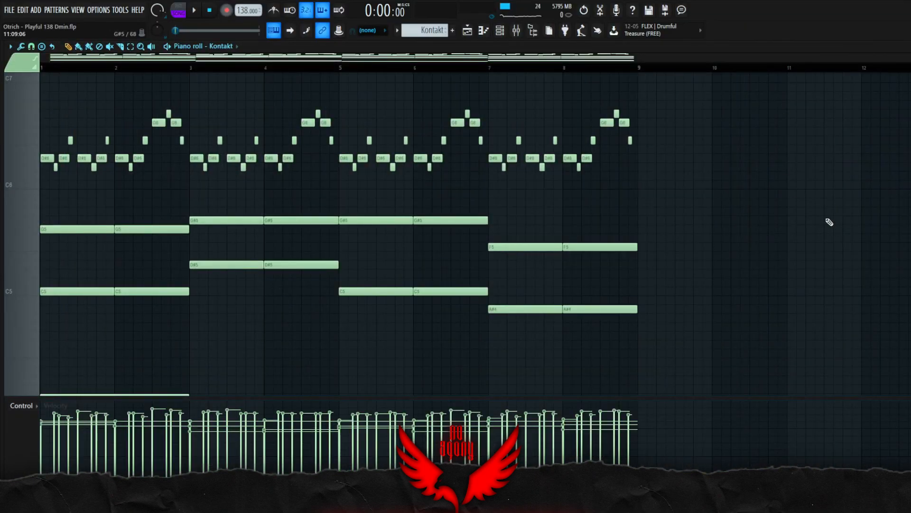
pyautogui.hotkey('ctrl', 'z')
pyautogui.press('F5')
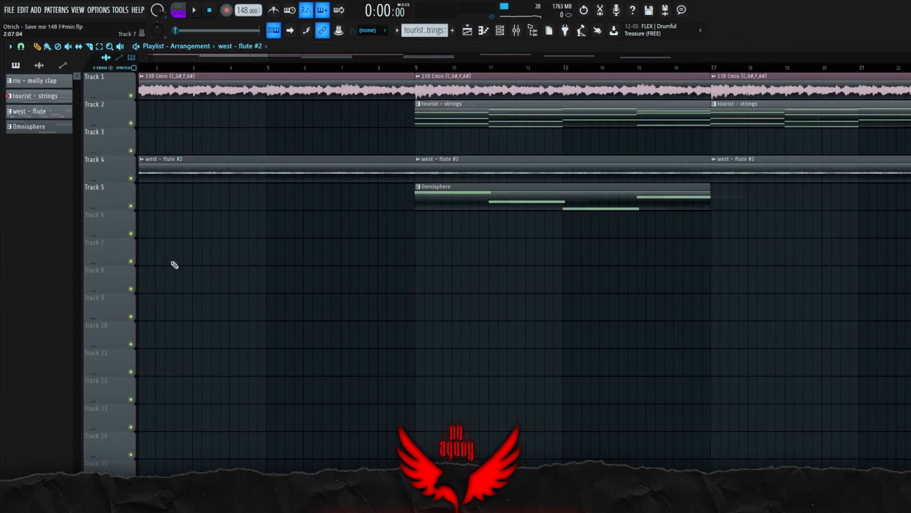
# - Examine the pitch and time-stretching settings of the 138 Cmin (C,G#,F,A#) sample, close them, and play the soloed clip from bar 1
pyautogui.scroll(2, 250, 55)
pyautogui.doubleClick(198, 91)
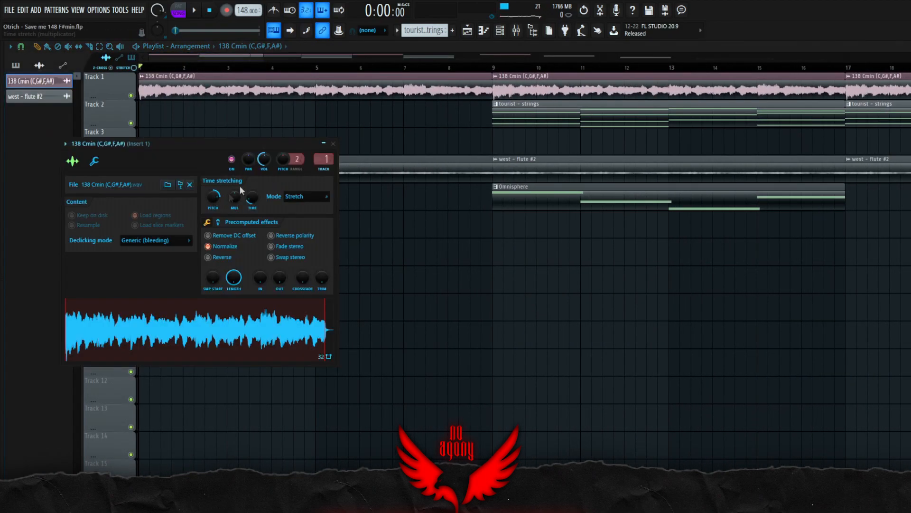
pyautogui.click(332, 143)
pyautogui.press('space')
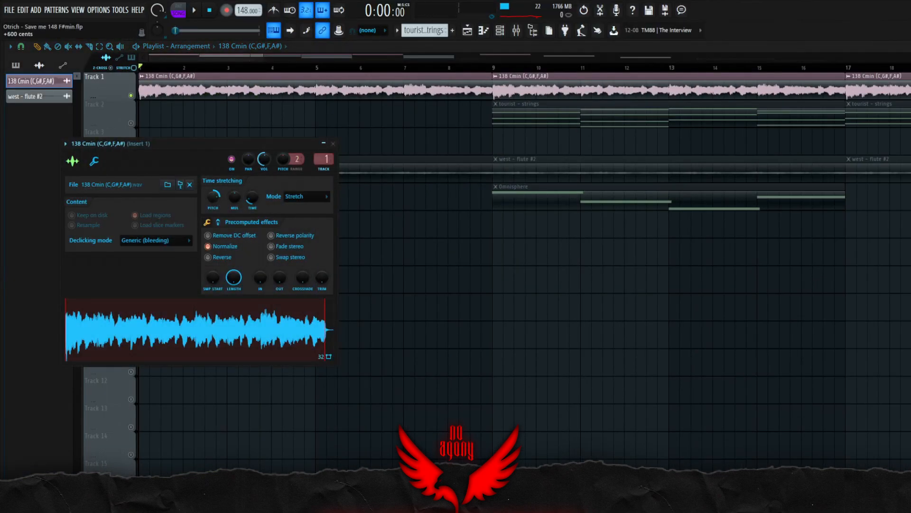
pyautogui.click(333, 143)
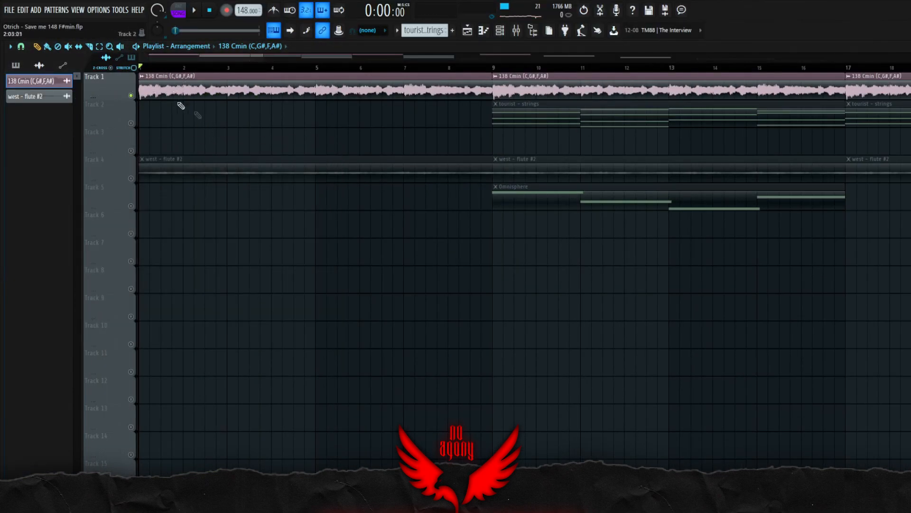
pyautogui.press('space')
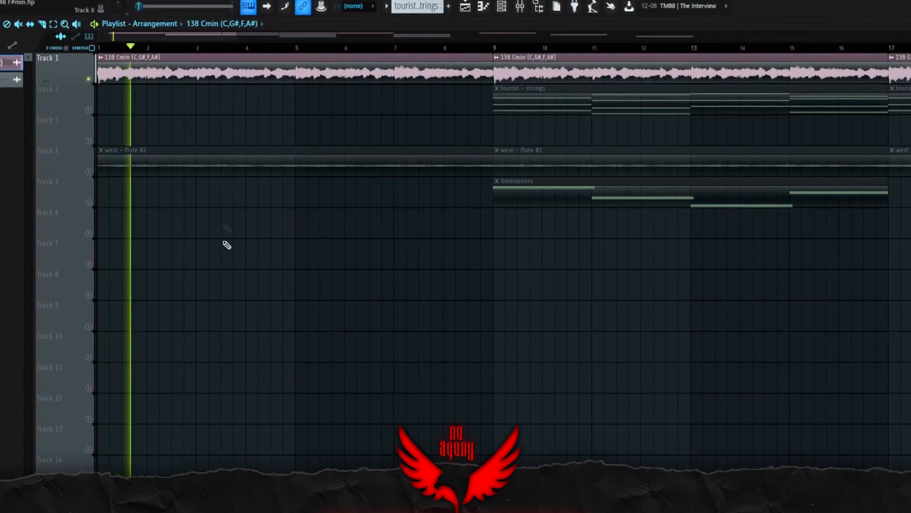
# - Open the tourist - strings pattern in the piano roll to review its chords, and return to the playlist
pyautogui.scroll(-3, 223, 258)
pyautogui.scroll(-2, 156, 279)
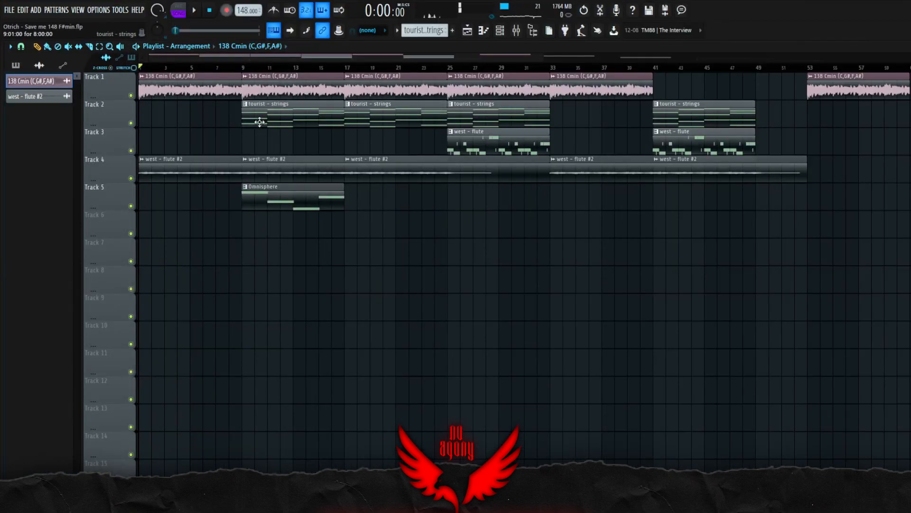
pyautogui.doubleClick(198, 95)
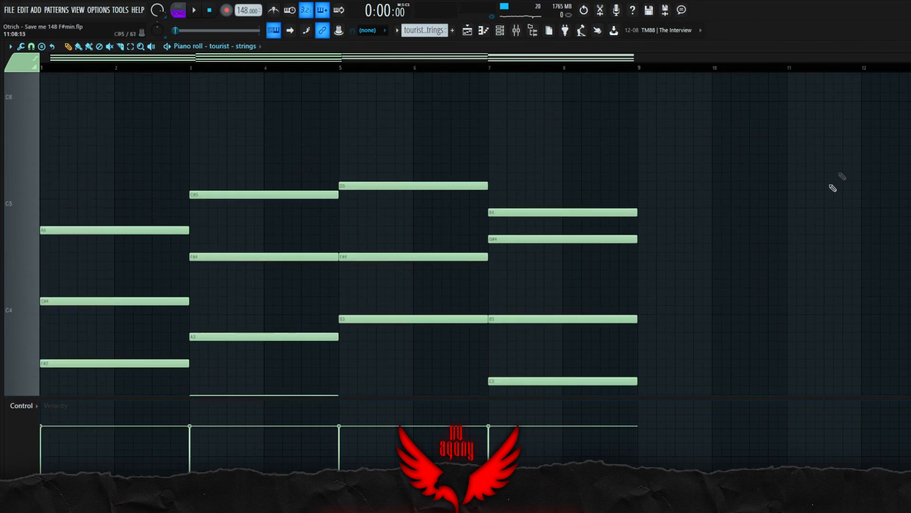
pyautogui.press('Escape')
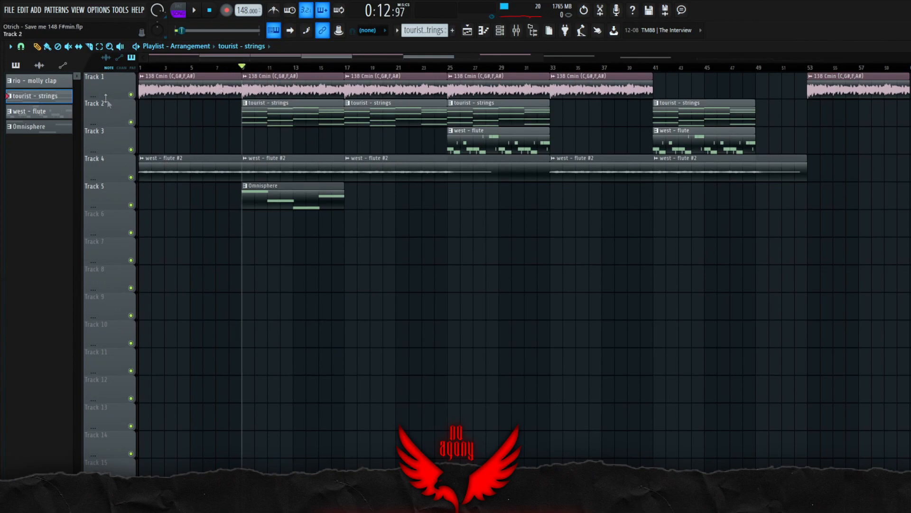
# - Open the west - flute pattern in the piano roll, select its repeated low phrases and the whole melody for review, and close it
pyautogui.doubleClick(484, 141)
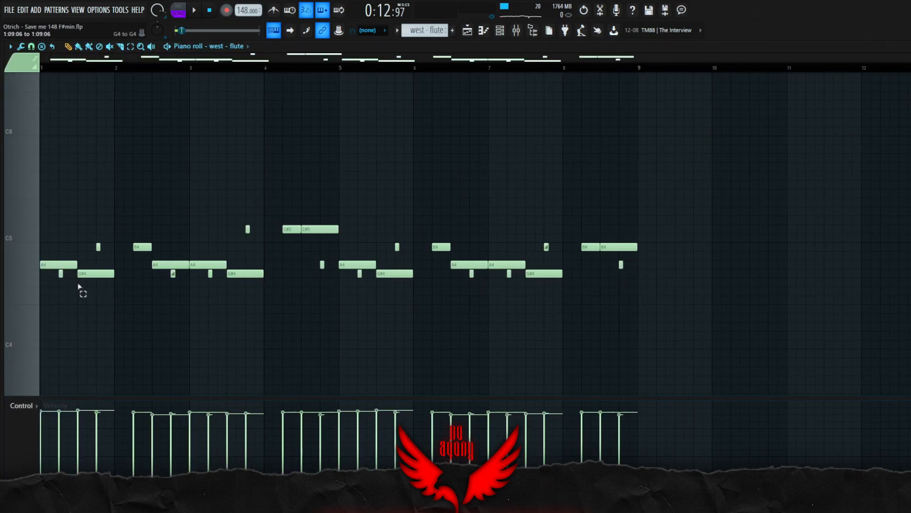
pyautogui.moveTo(221, 283); pyautogui.dragTo(152, 261)
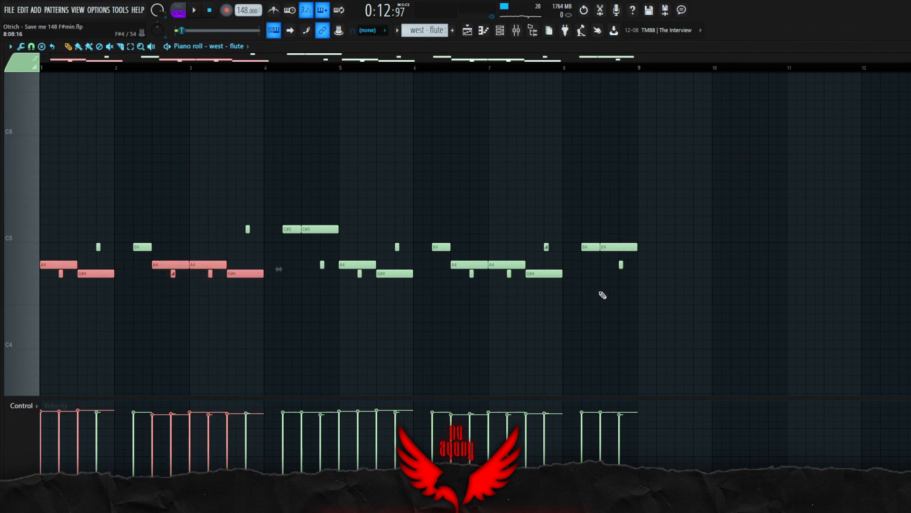
pyautogui.click(755, 313)
pyautogui.moveTo(650, 290); pyautogui.dragTo(42, 264)
pyautogui.click(538, 289)
pyautogui.moveTo(659, 322); pyautogui.dragTo(53, 178)
pyautogui.click(212, 157)
pyautogui.moveTo(630, 309); pyautogui.dragTo(44, 217)
pyautogui.keyDown('ctrl'); pyautogui.click(279, 163); pyautogui.keyUp('ctrl')
pyautogui.click(905, 46)
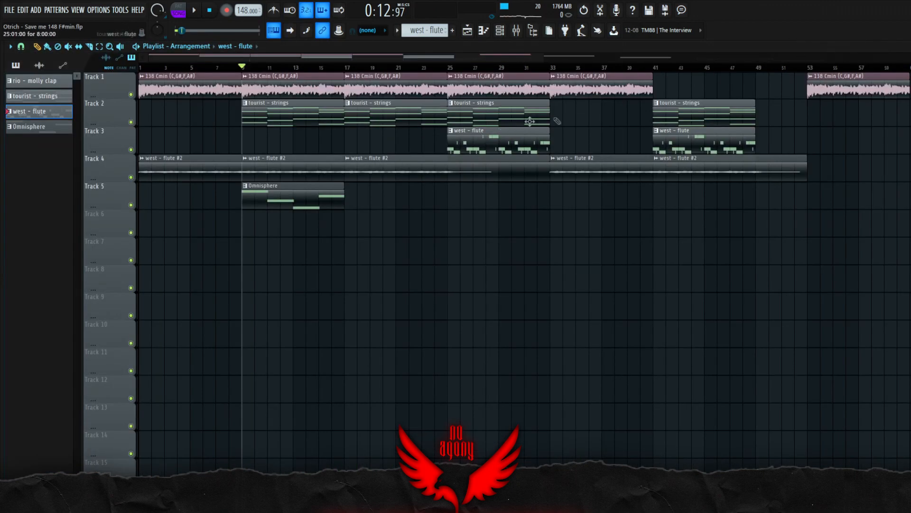
# - Open the west - flute #2 sample's settings from Track 4 to examine its time stretching, and close them
pyautogui.scroll(-3, 248, 249)
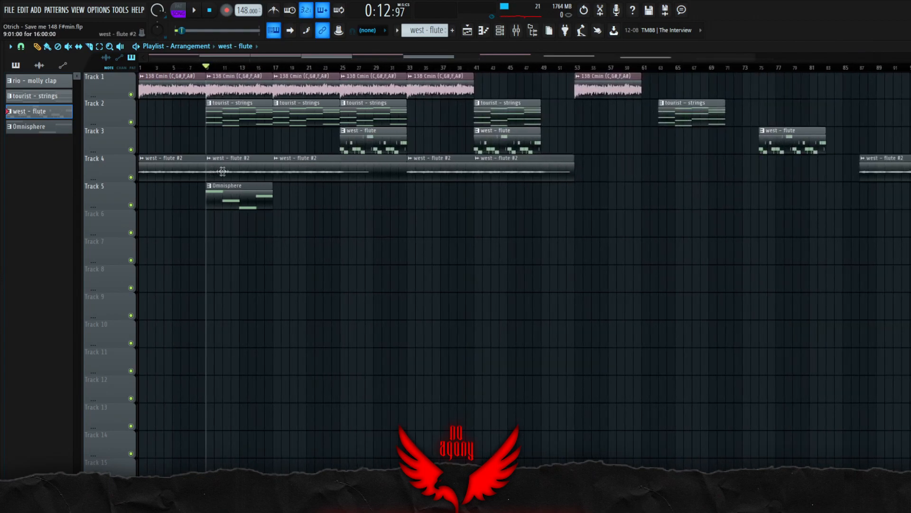
pyautogui.doubleClick(220, 173)
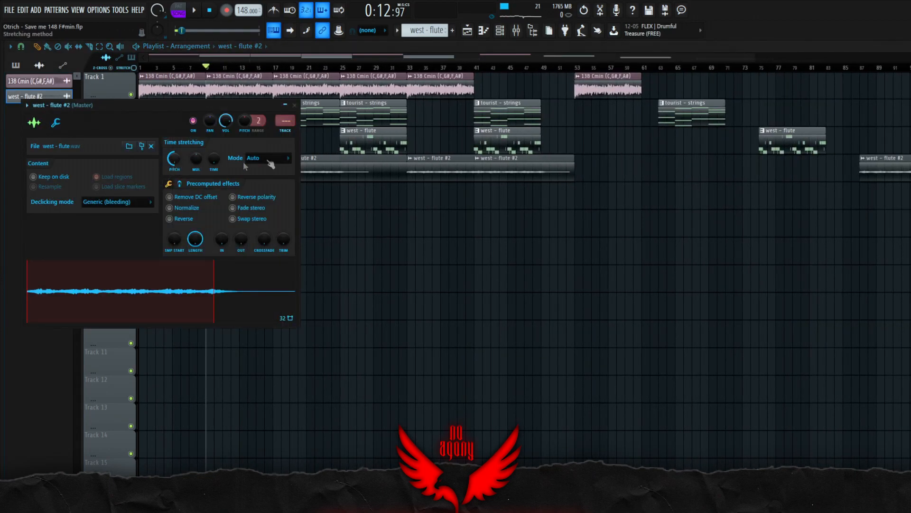
pyautogui.click(294, 105)
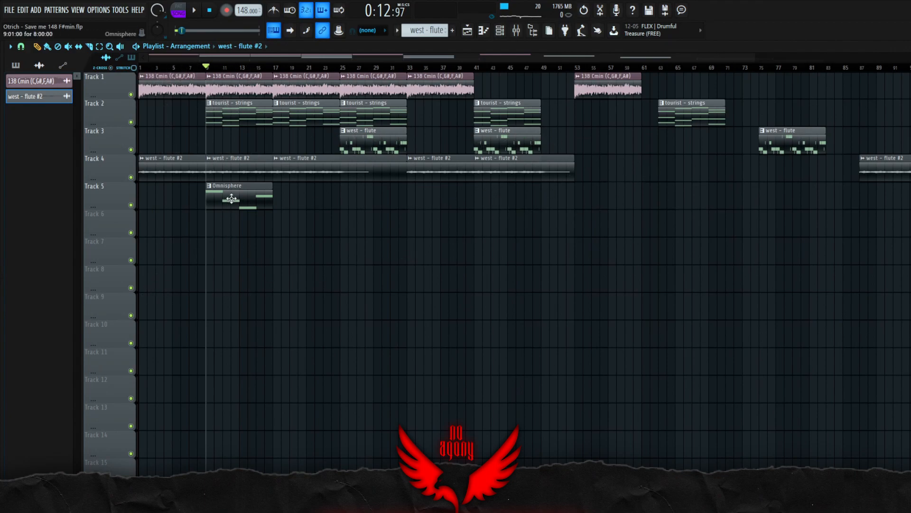
# - Audition the full arrangement, jump playback to bar 25 where the west - flute pattern enters, and stop after that section
pyautogui.scroll(-2, 475, 322)
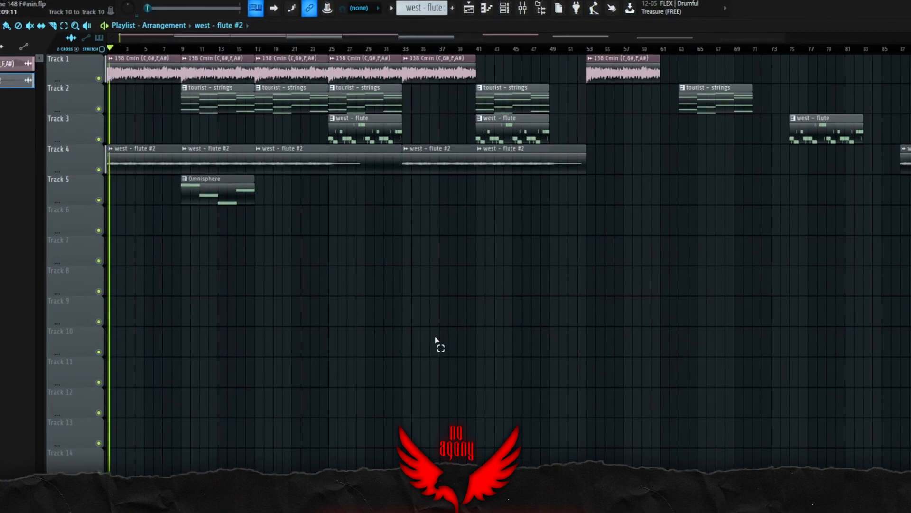
pyautogui.scroll(-2, 475, 314)
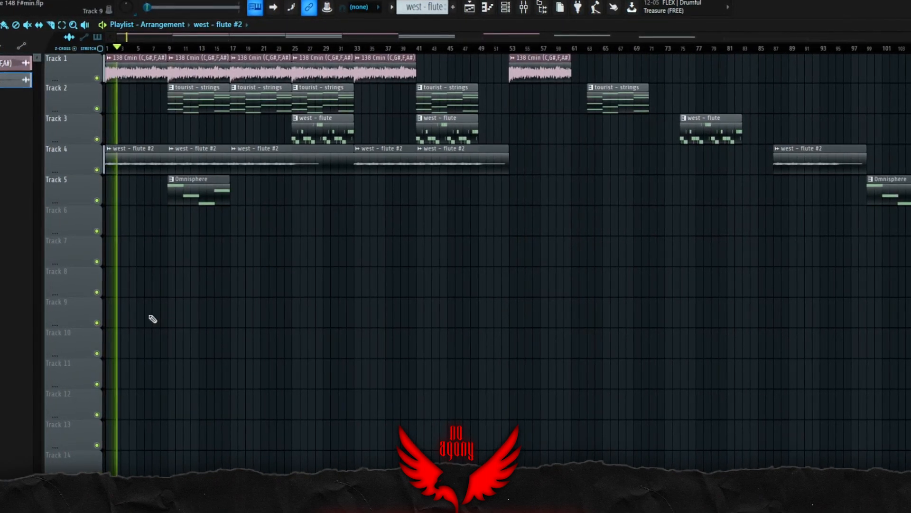
pyautogui.scroll(2, 153, 319)
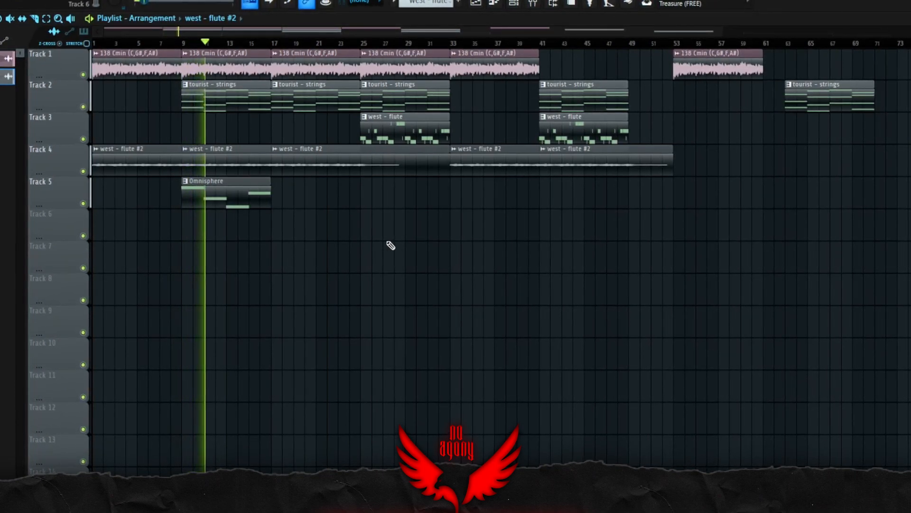
pyautogui.click(365, 41)
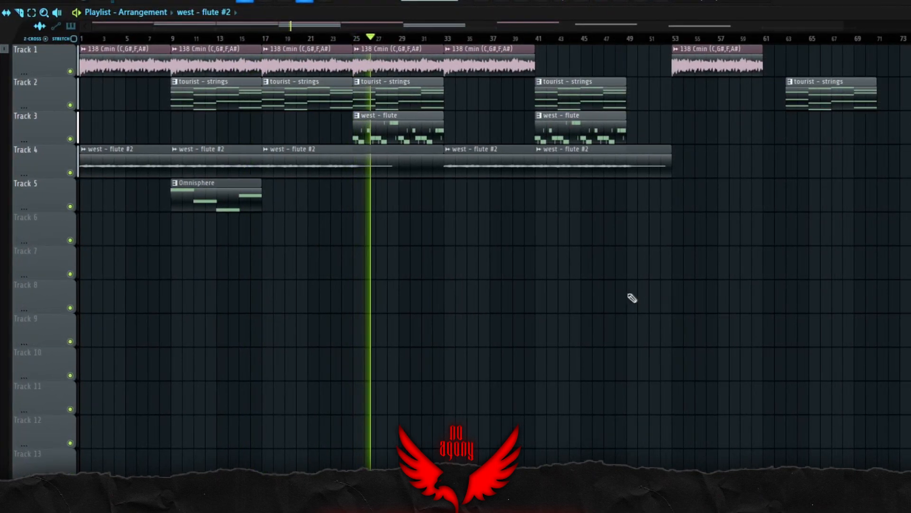
pyautogui.scroll(-2, 634, 298)
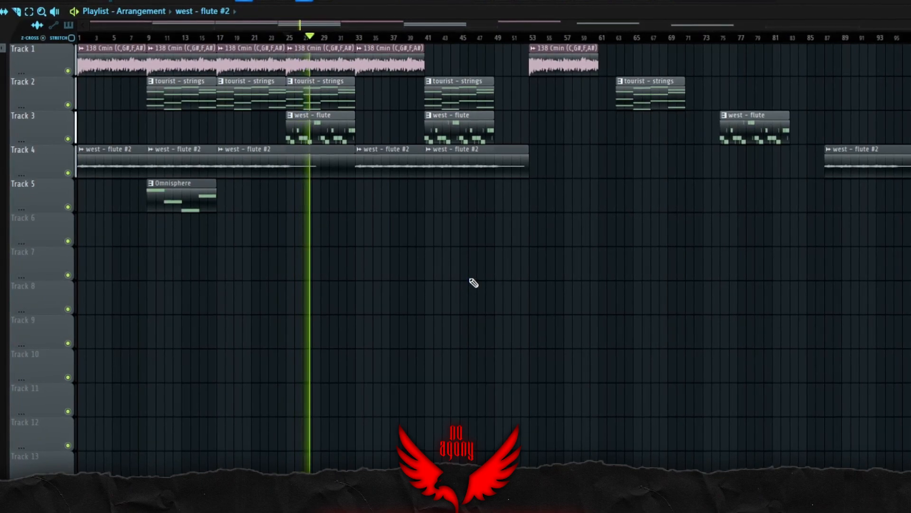
pyautogui.scroll(-1, 474, 283)
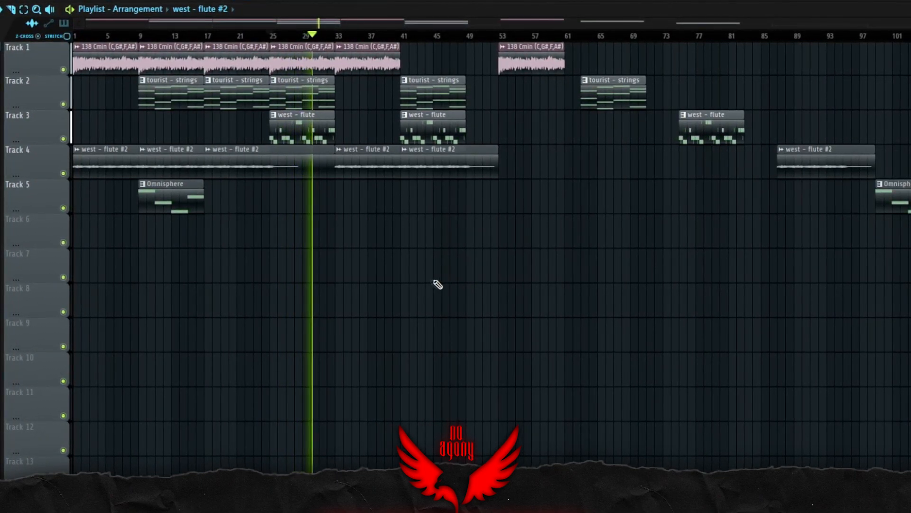
pyautogui.scroll(1, 382, 206)
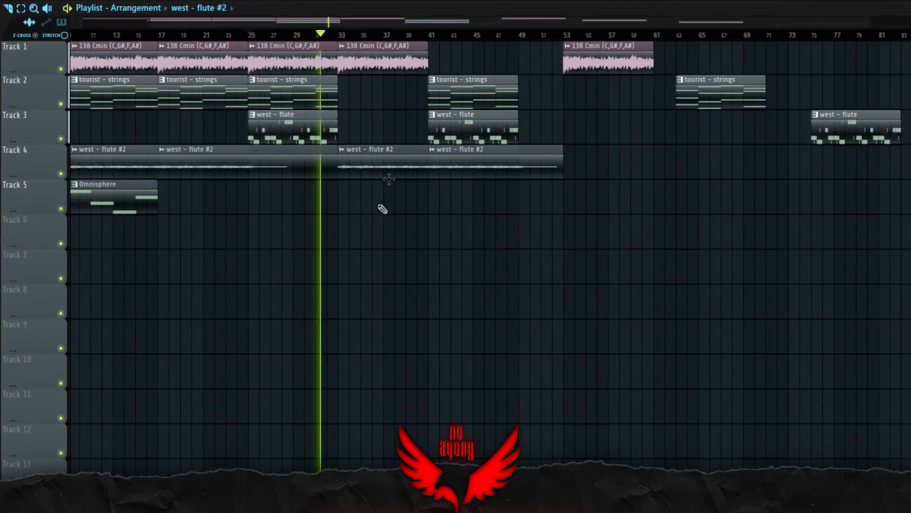
pyautogui.scroll(2, 522, 348)
pyautogui.press('space')
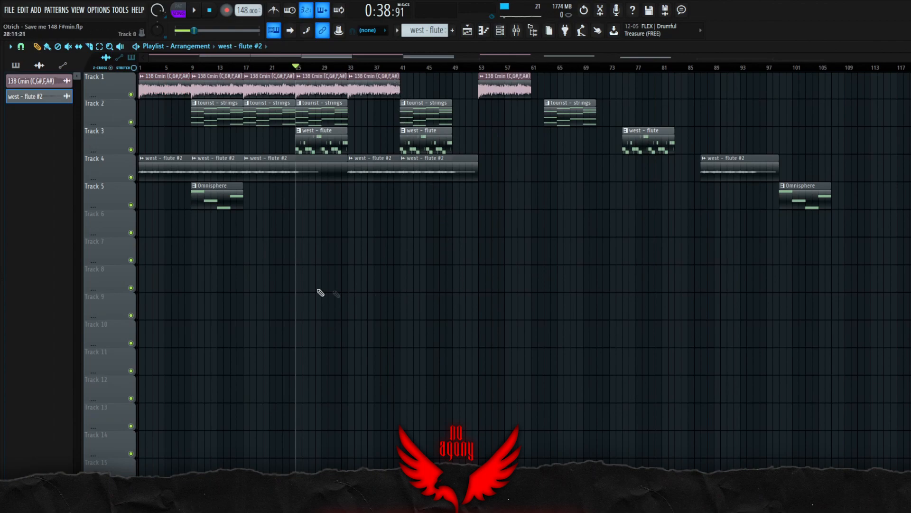
pyautogui.scroll(2, 163, 133)
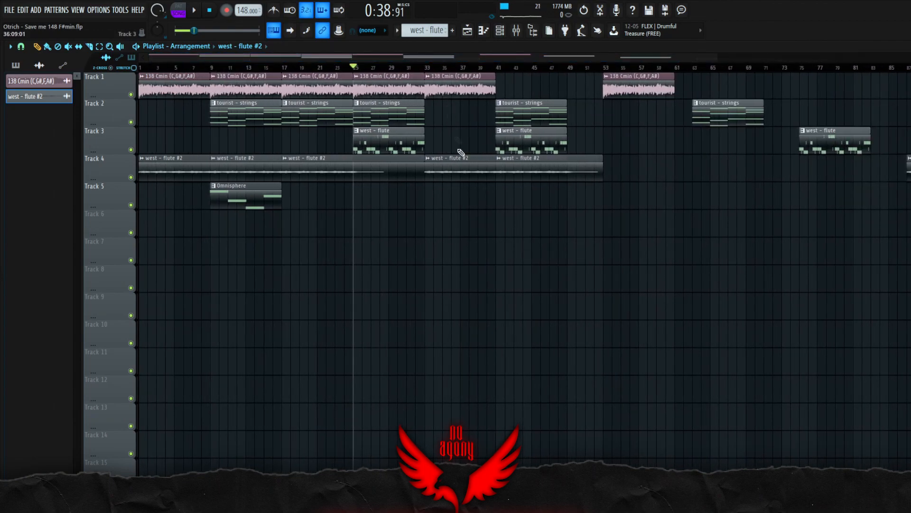